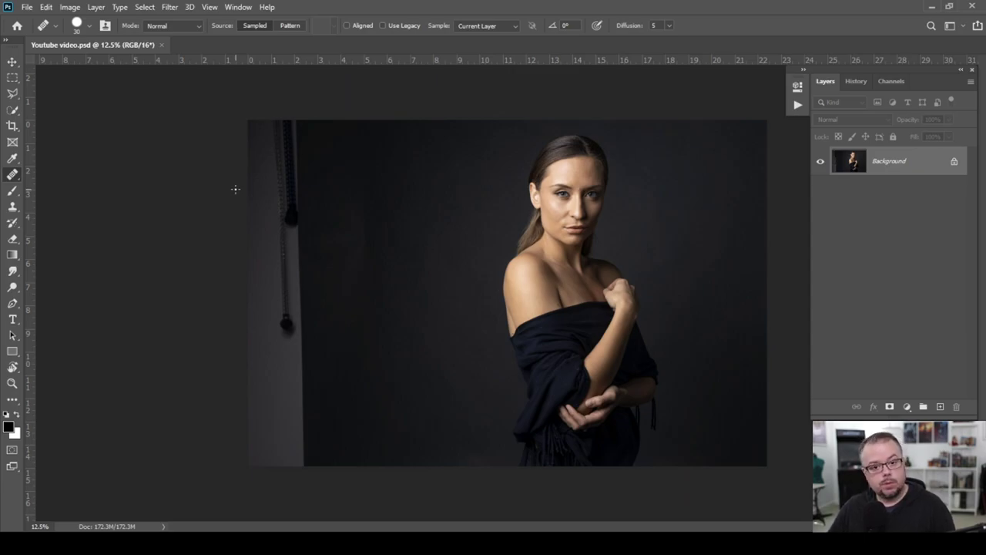
- Draw a four-corner polygonal lasso selection around the left strip containing the blind cords
{"action": "key", "text": "l"}
{"action": "left_click", "coordinate": [220, 107]}
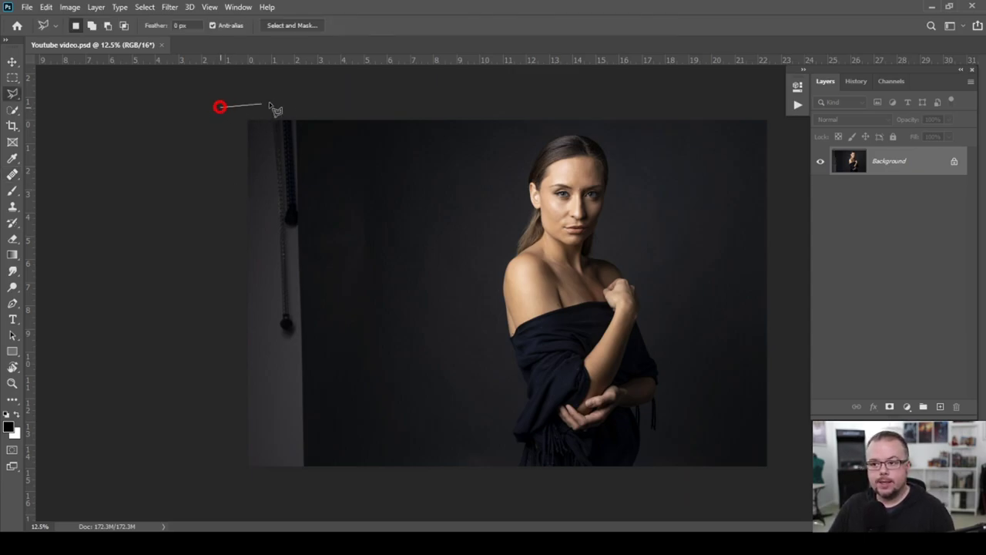
{"action": "left_click", "coordinate": [310, 106]}
{"action": "left_click", "coordinate": [325, 481]}
{"action": "left_click", "coordinate": [223, 479]}
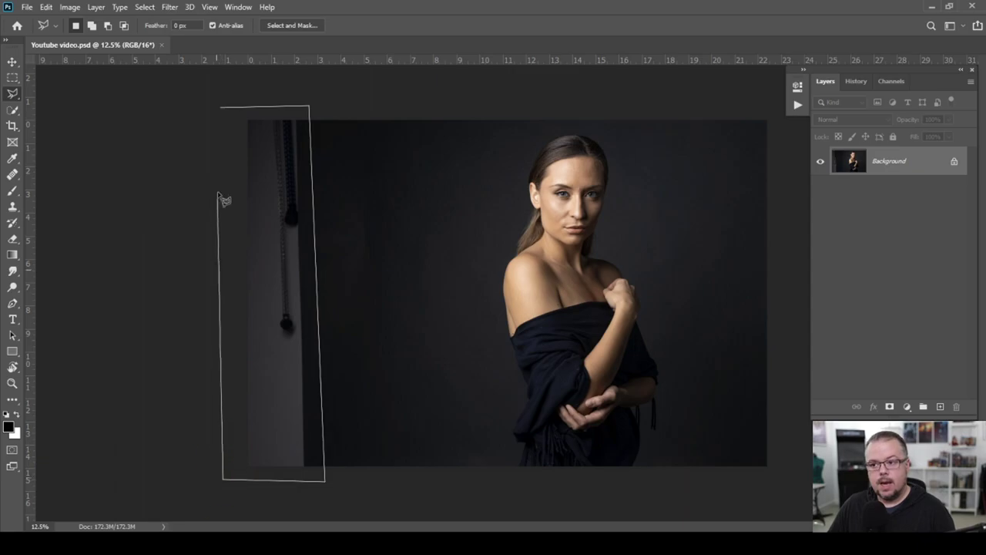
{"action": "left_click", "coordinate": [219, 111]}
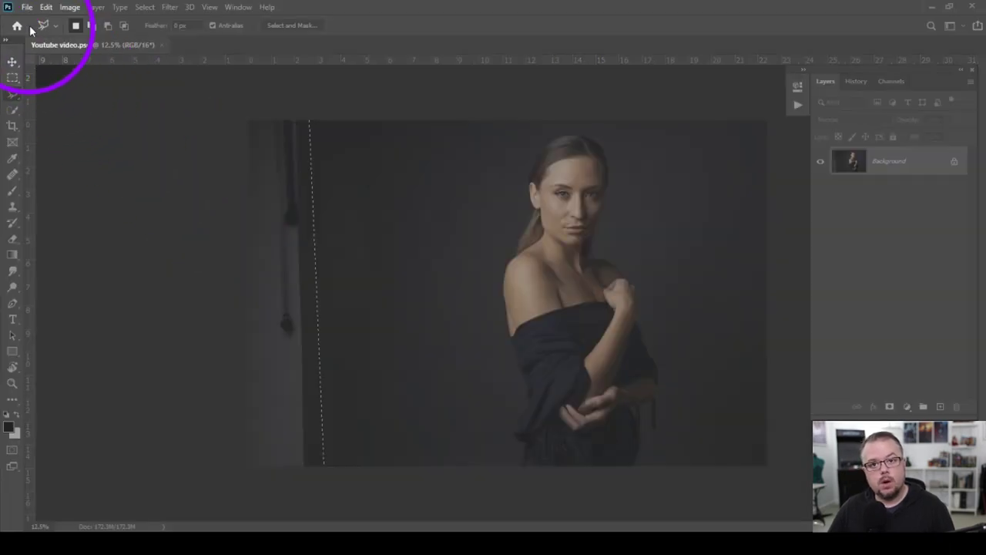
{"action": "left_click", "coordinate": [46, 7]}
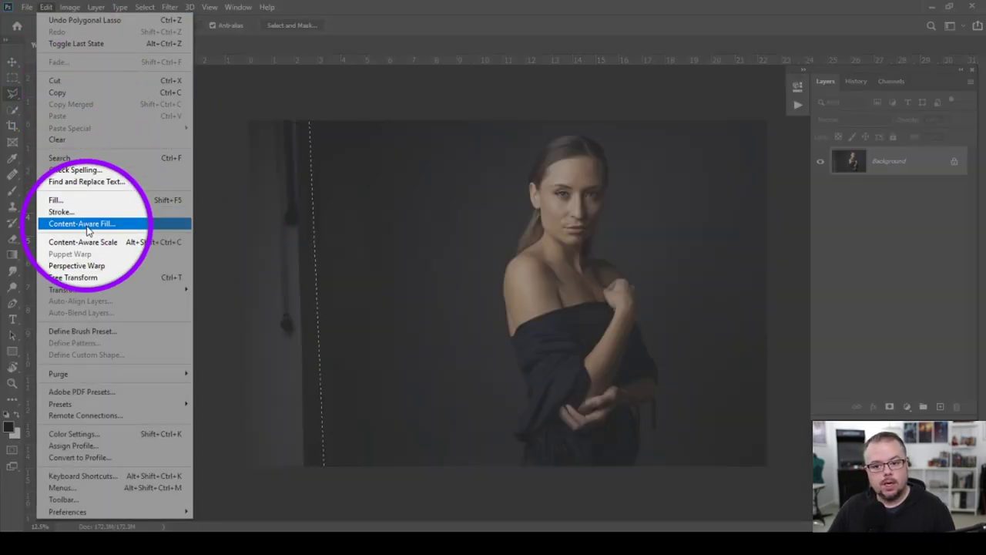
- Content-aware fill the strip onto a new layer, excluding the model's chest and elbow from sampling
{"action": "left_click", "coordinate": [87, 228]}
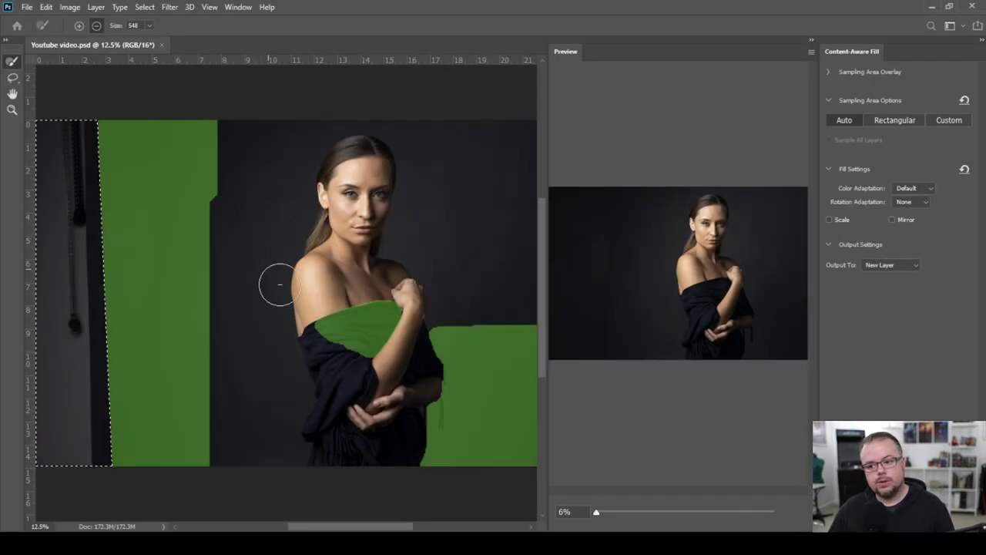
{"action": "mouse_move", "coordinate": [312, 291]}
{"action": "left_mouse_down"}
{"action": "mouse_move", "coordinate": [329, 326]}
{"action": "mouse_move", "coordinate": [343, 352]}
{"action": "mouse_move", "coordinate": [348, 305]}
{"action": "mouse_move", "coordinate": [377, 295]}
{"action": "mouse_move", "coordinate": [377, 358]}
{"action": "left_mouse_up"}
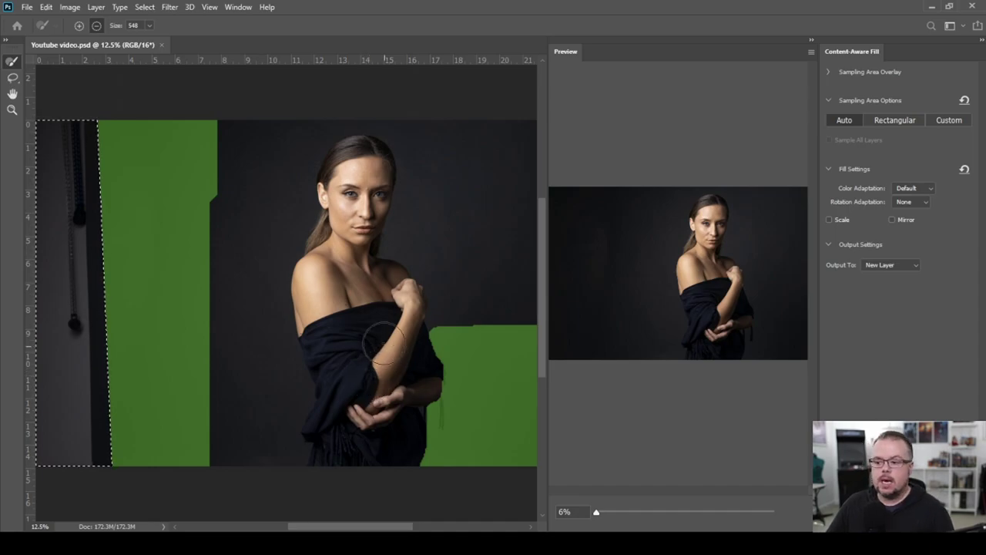
{"action": "mouse_move", "coordinate": [390, 321]}
{"action": "left_mouse_down"}
{"action": "mouse_move", "coordinate": [418, 346]}
{"action": "mouse_move", "coordinate": [414, 362]}
{"action": "mouse_move", "coordinate": [429, 396]}
{"action": "mouse_move", "coordinate": [424, 355]}
{"action": "mouse_move", "coordinate": [432, 392]}
{"action": "mouse_move", "coordinate": [419, 459]}
{"action": "mouse_move", "coordinate": [431, 352]}
{"action": "mouse_move", "coordinate": [426, 387]}
{"action": "left_mouse_up"}
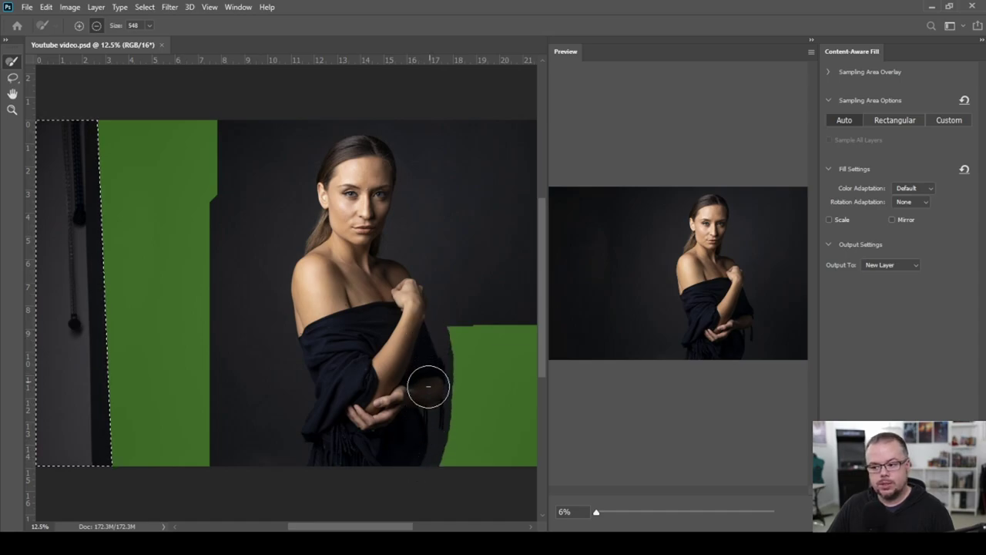
{"action": "left_click", "coordinate": [337, 395]}
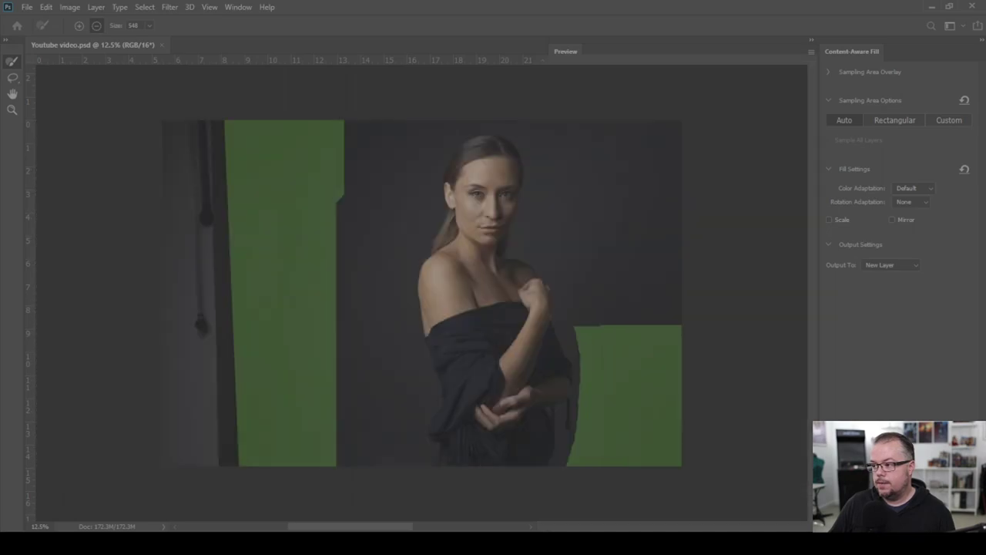
{"action": "left_click", "coordinate": [881, 429]}
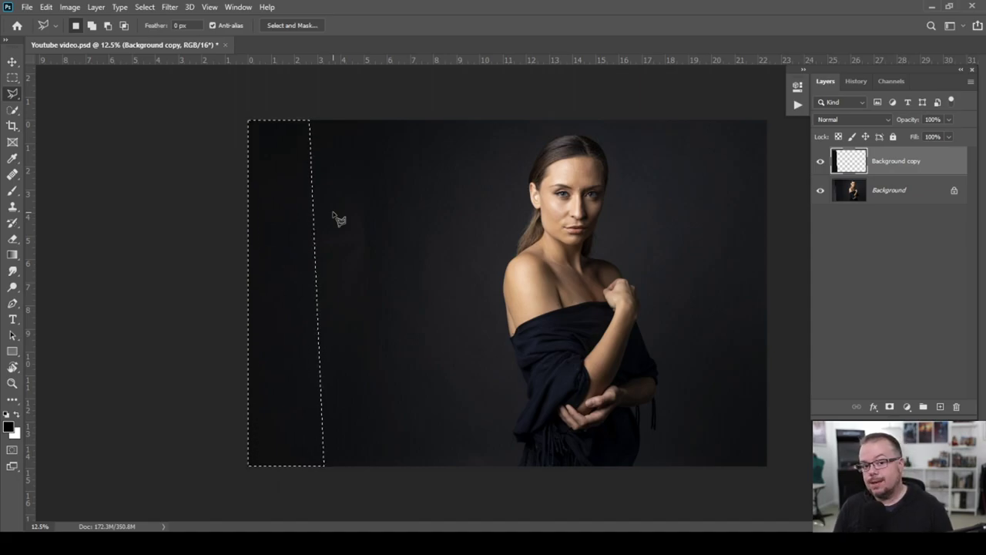
- Deselect, then toggle the Background copy layer off and on to compare with the original
{"action": "key", "text": "ctrl+d"}
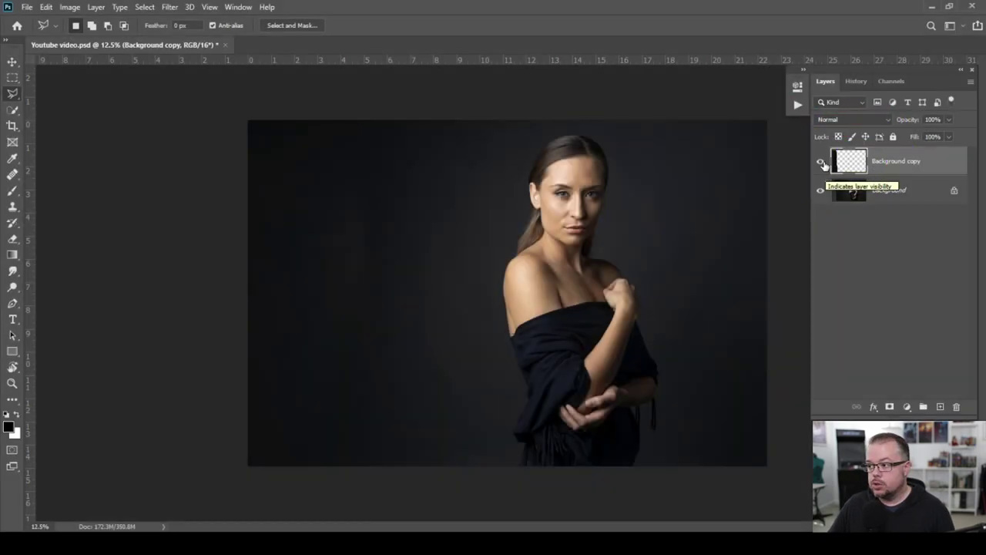
{"action": "left_click", "coordinate": [821, 162]}
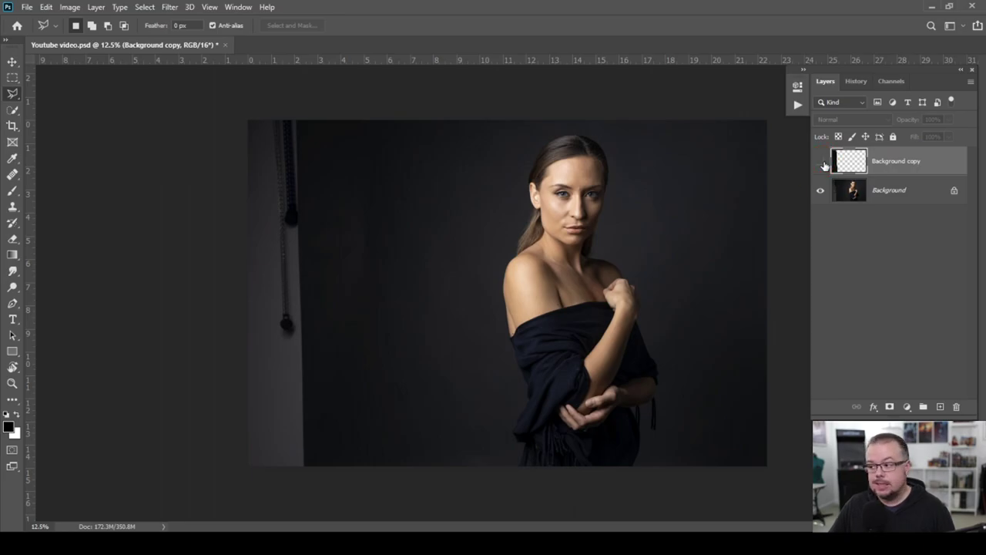
{"action": "left_click", "coordinate": [821, 162]}
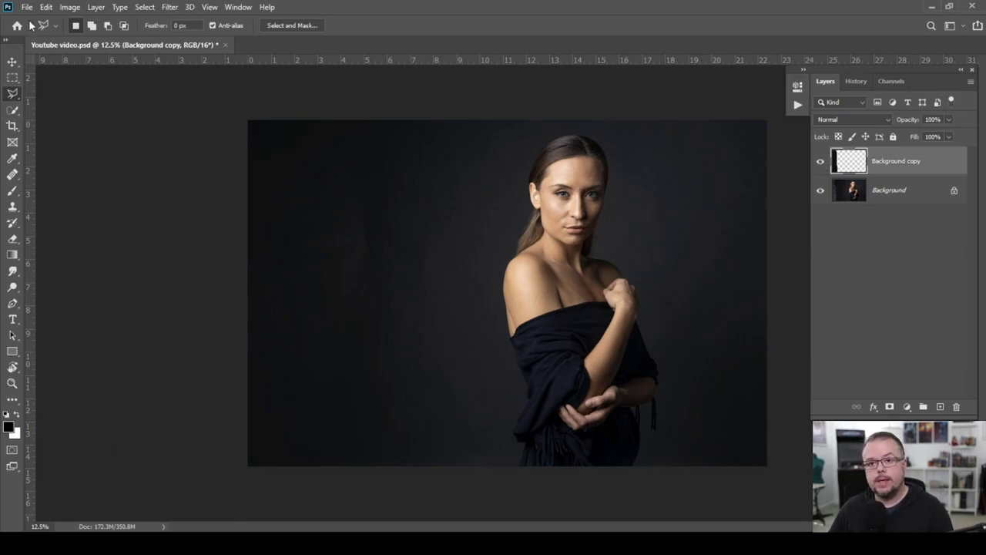
{"action": "left_click", "coordinate": [96, 7]}
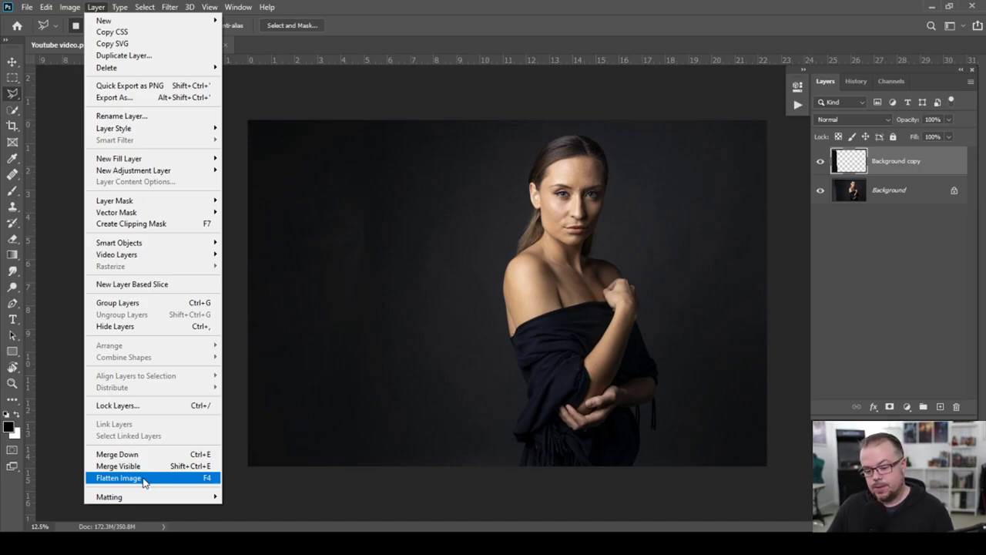
- Flatten the image to a single Background layer and bring up the Actions list
{"action": "left_click", "coordinate": [140, 478]}
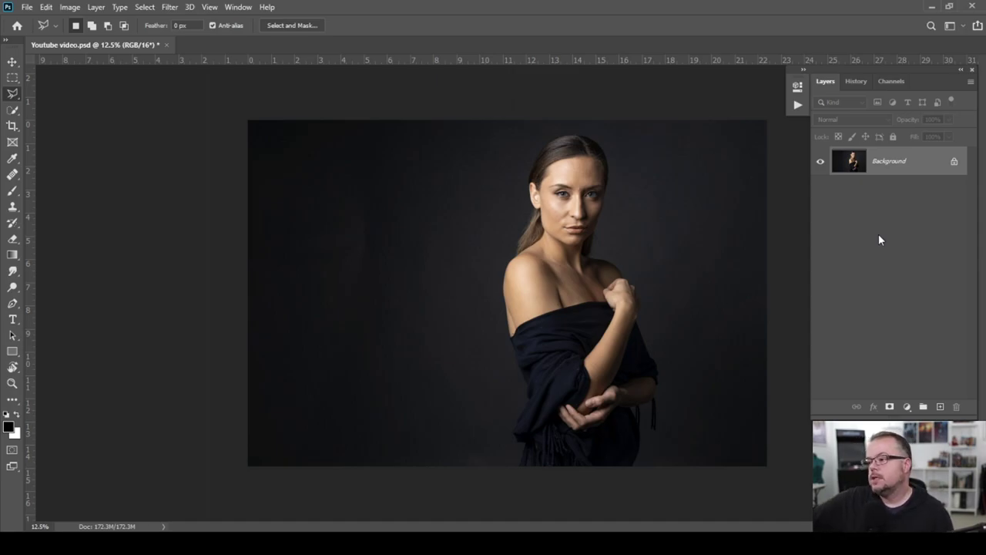
{"action": "left_click", "coordinate": [799, 105]}
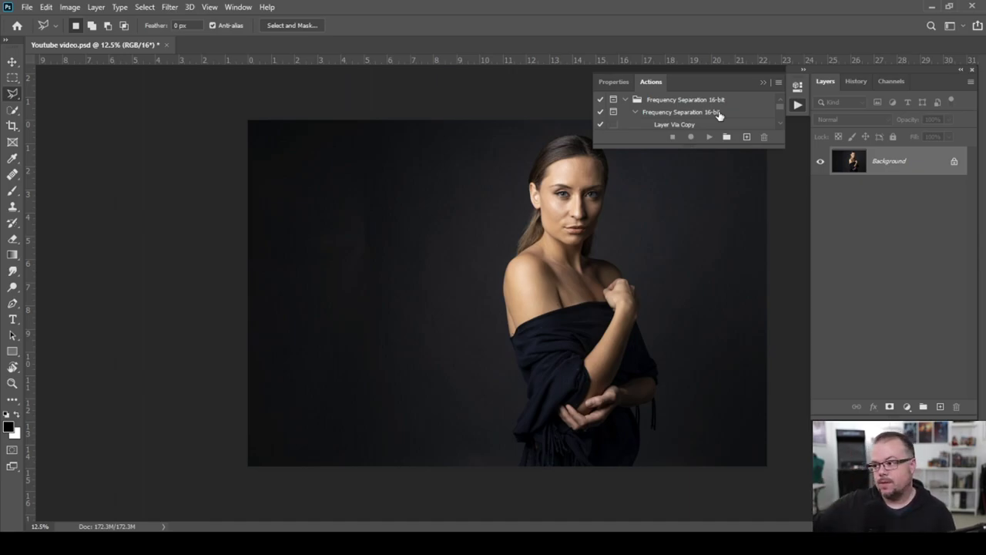
- Play the Frequency Separation 16-bit action and stop at its instruction message
{"action": "left_click", "coordinate": [667, 105]}
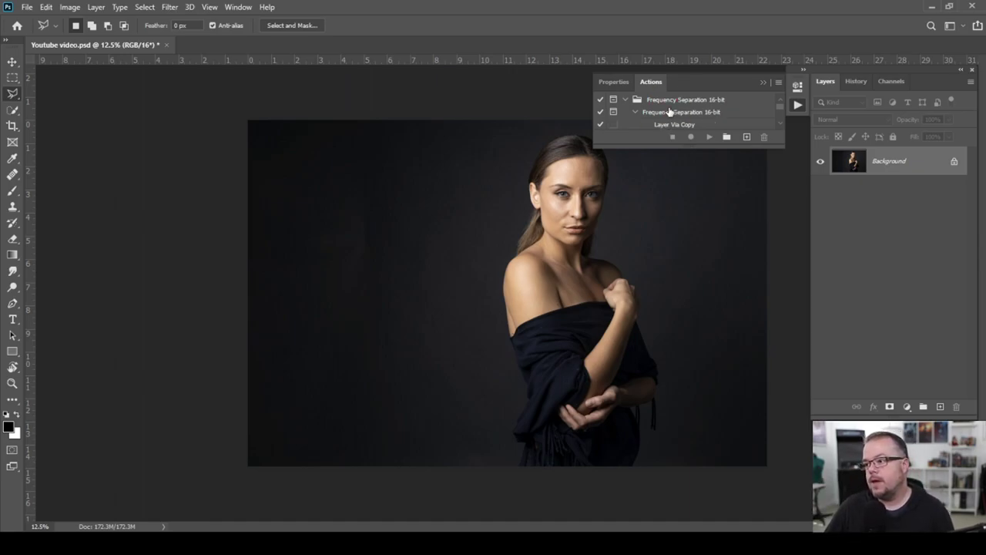
{"action": "left_click", "coordinate": [669, 111]}
{"action": "left_click", "coordinate": [709, 136]}
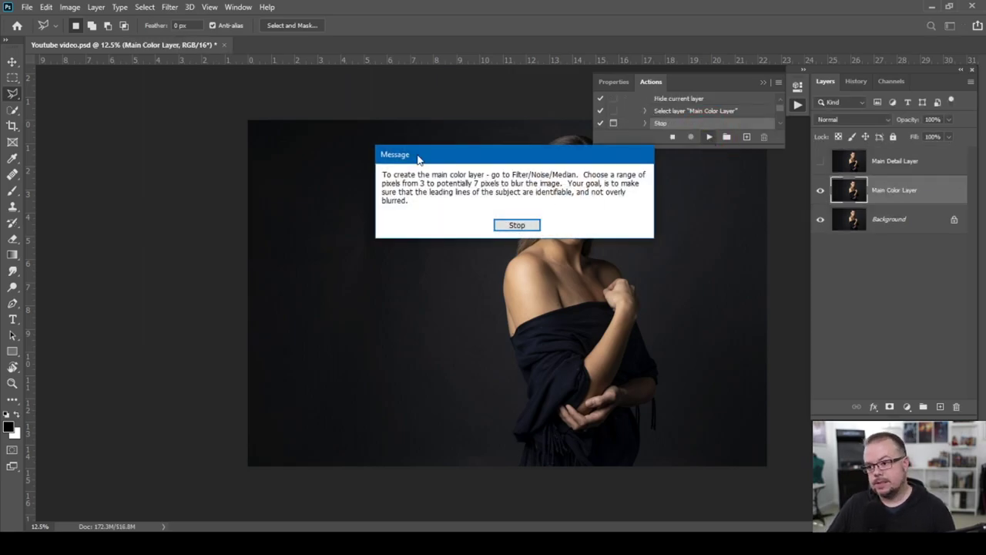
{"action": "left_click", "coordinate": [517, 226]}
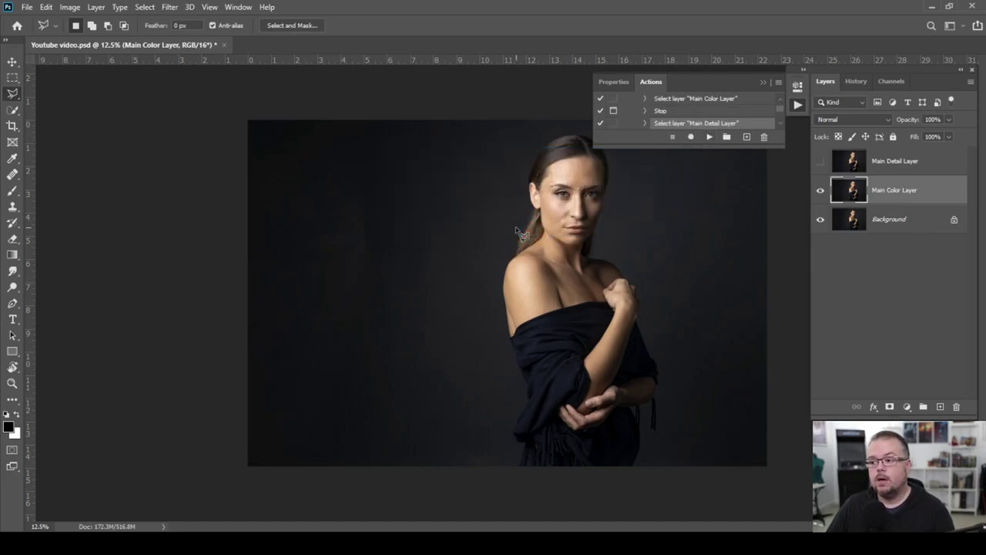
- Open the Median noise filter with its preview at 50%, framed on the face
{"action": "left_click", "coordinate": [169, 7]}
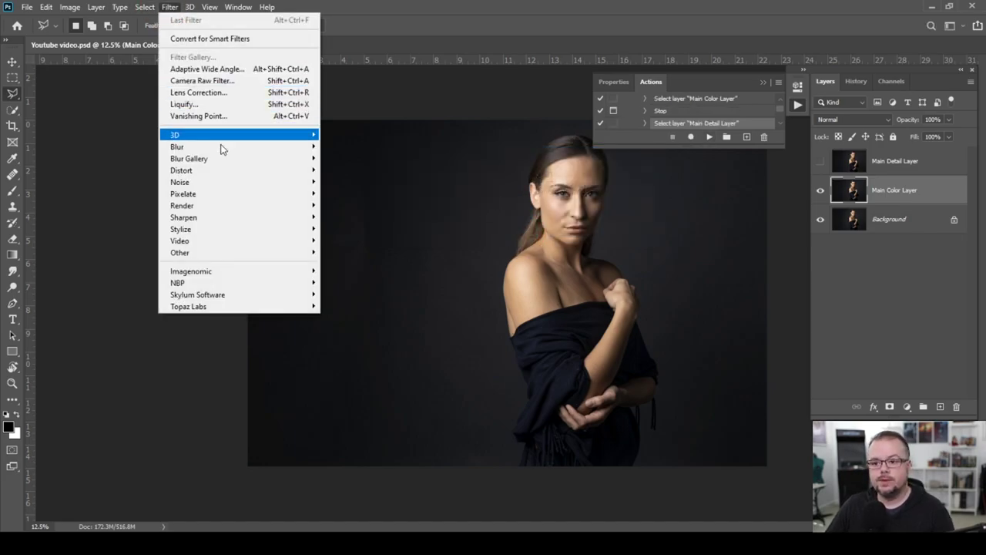
{"action": "mouse_move", "coordinate": [234, 185]}
{"action": "left_click", "coordinate": [348, 216]}
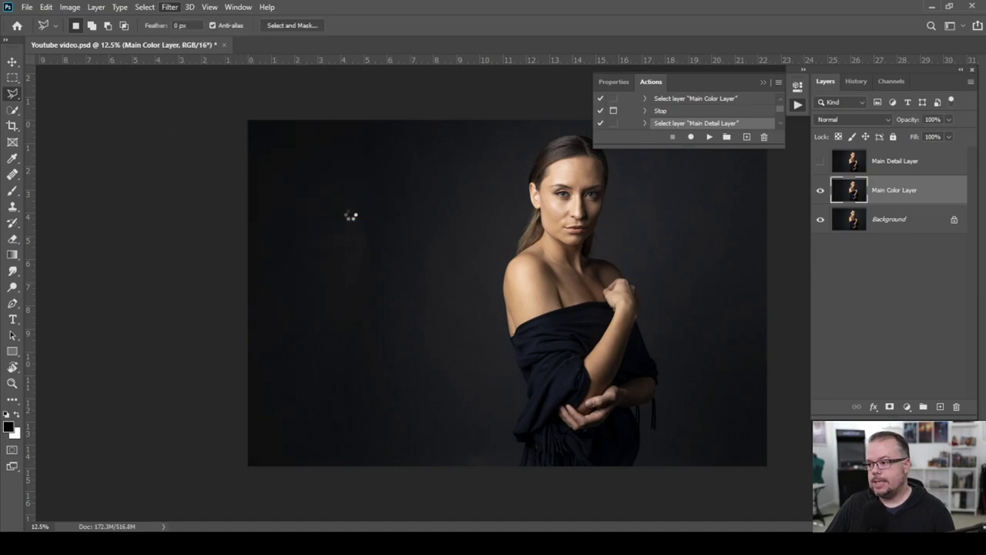
{"action": "left_click", "coordinate": [426, 246]}
{"action": "left_click_drag", "start_coordinate": [444, 174], "coordinate": [462, 213]}
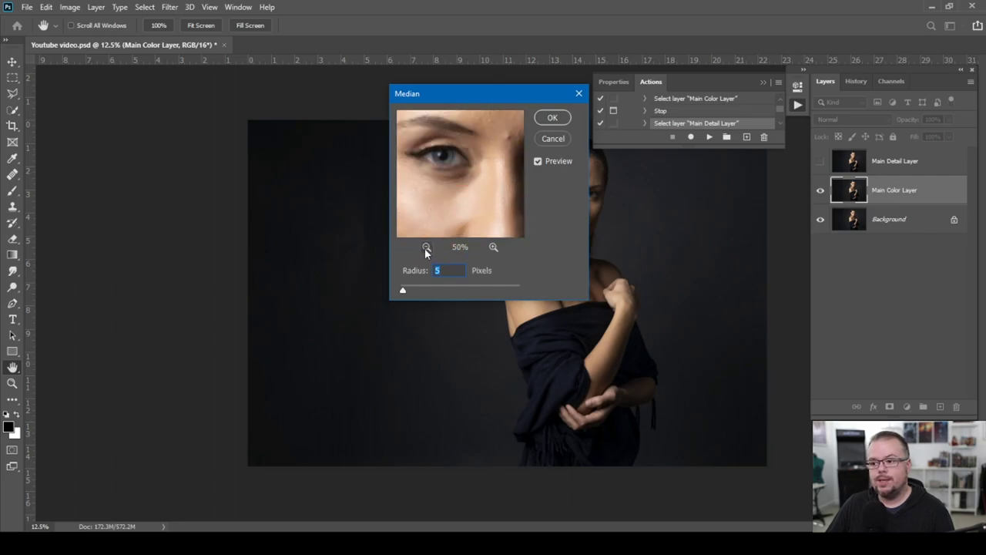
- Zoom the Median preview out to 25% and set the radius to 5 pixels
{"action": "left_click", "coordinate": [426, 246]}
{"action": "left_click", "coordinate": [426, 246]}
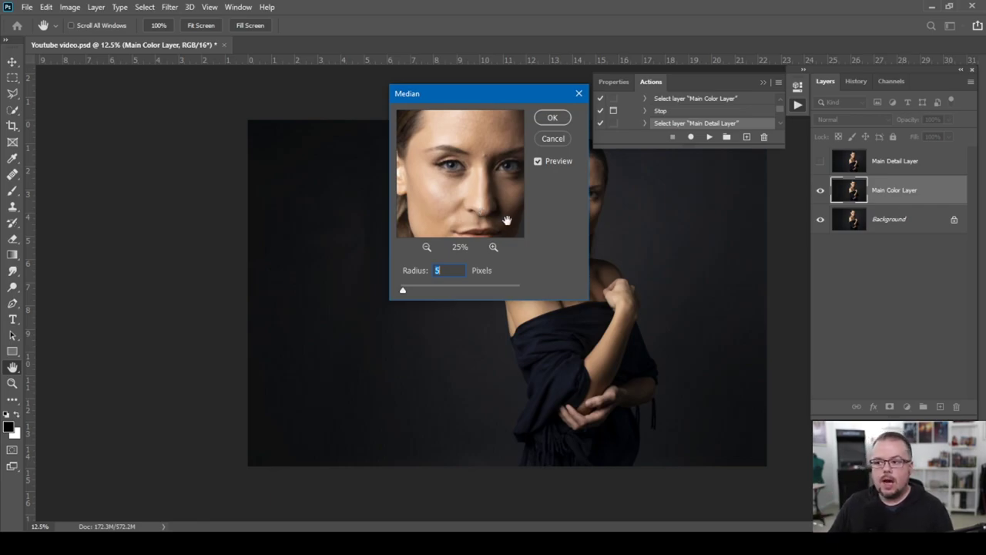
{"action": "type", "text": "6"}
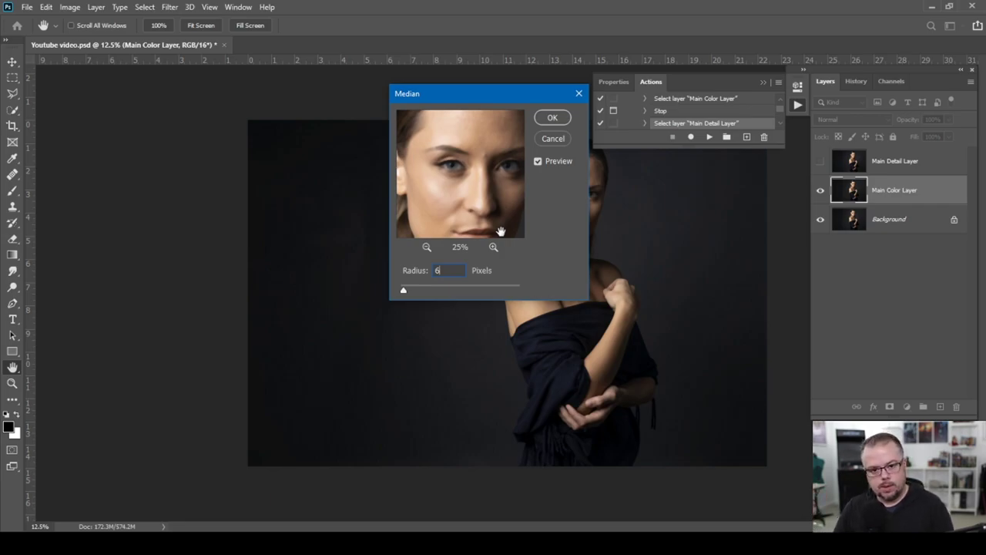
{"action": "type", "text": "5"}
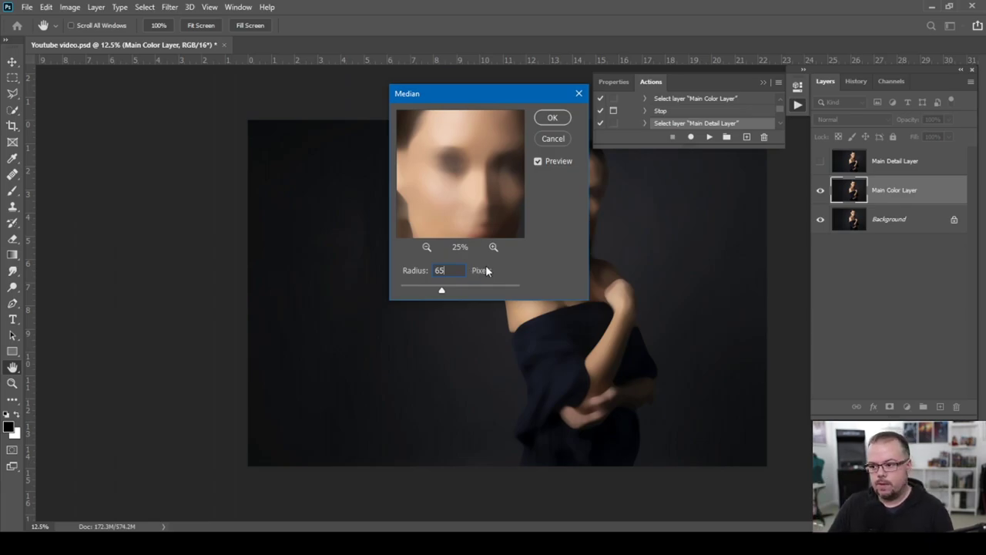
{"action": "double_click", "coordinate": [444, 275]}
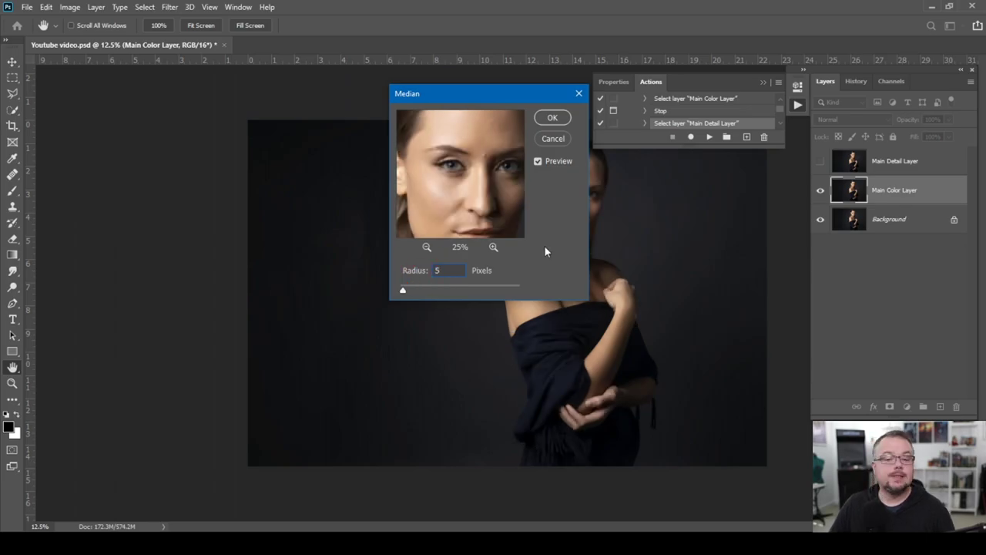
{"action": "left_click", "coordinate": [544, 122]}
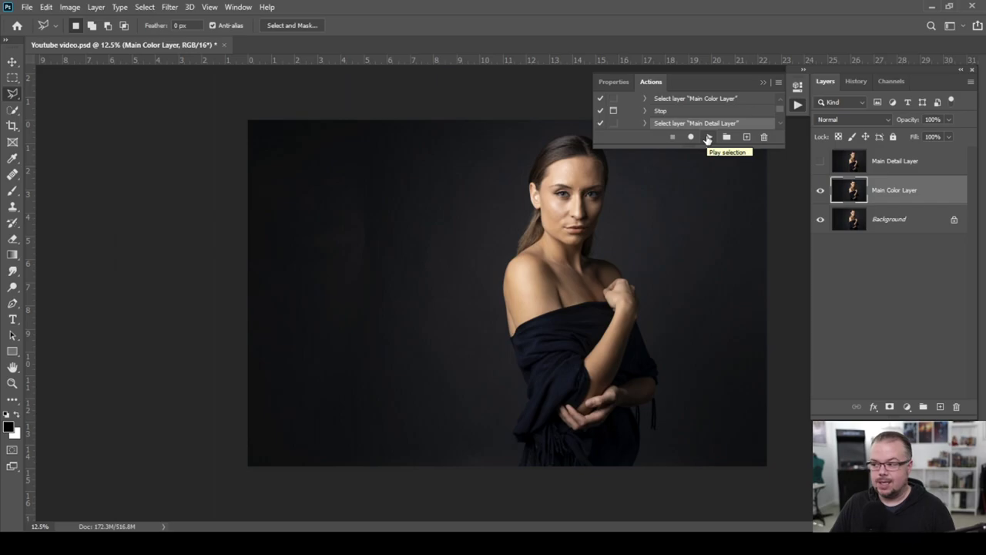
- Play the remainder of the action to add backup, 'Paint on this one' and Black & White layers
{"action": "left_click", "coordinate": [707, 139]}
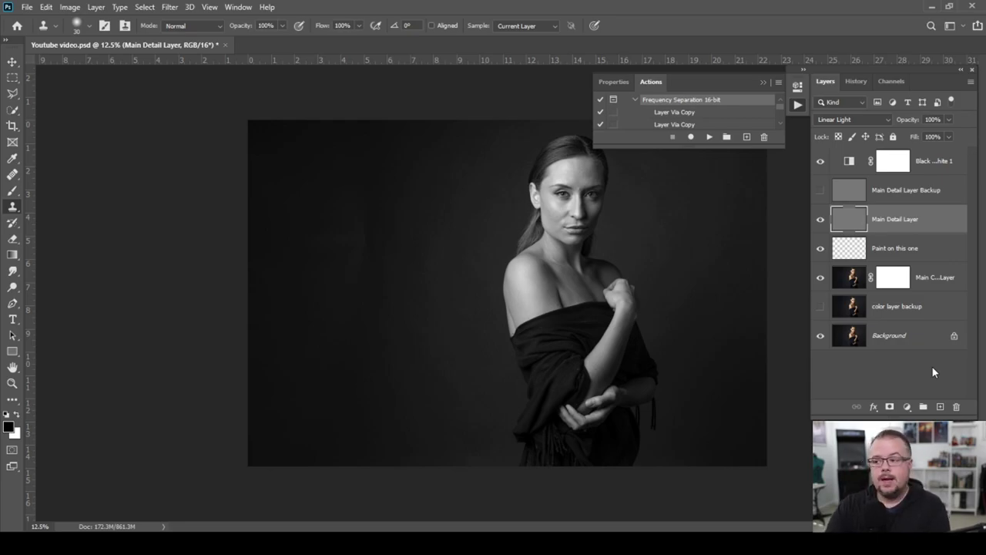
- Collapse the Properties/Actions panel group so only the Layers panel remains
{"action": "left_click", "coordinate": [762, 81]}
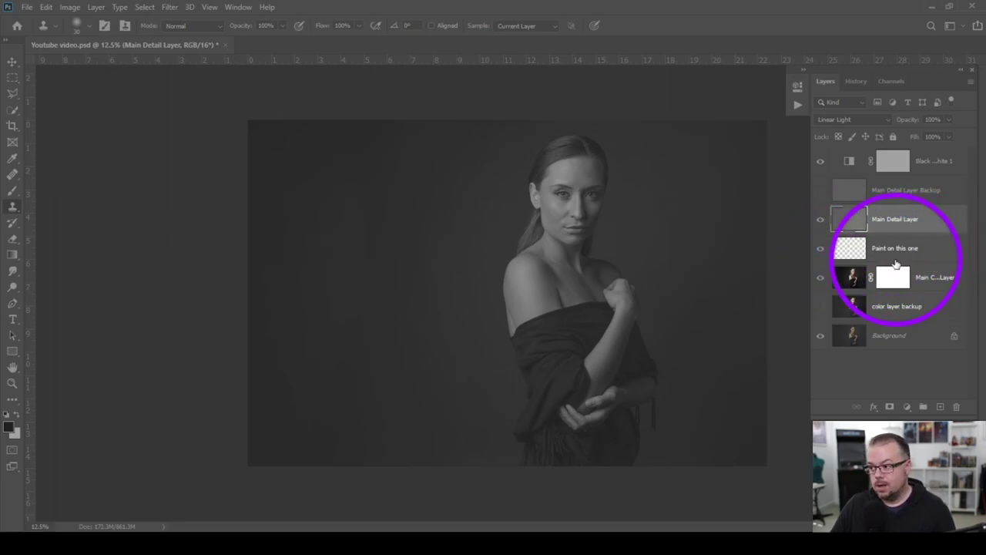
{"action": "left_click", "coordinate": [850, 251]}
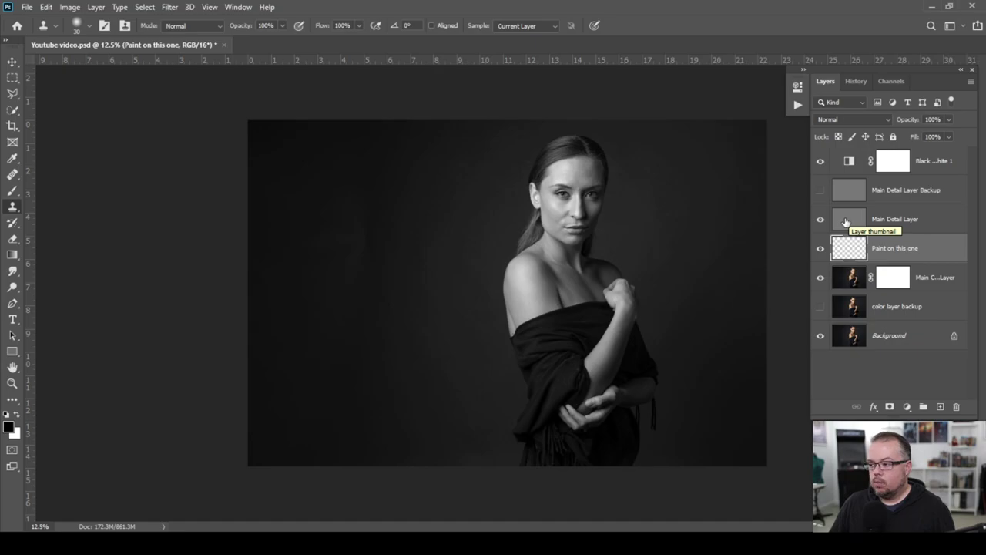
{"action": "left_click", "coordinate": [856, 221]}
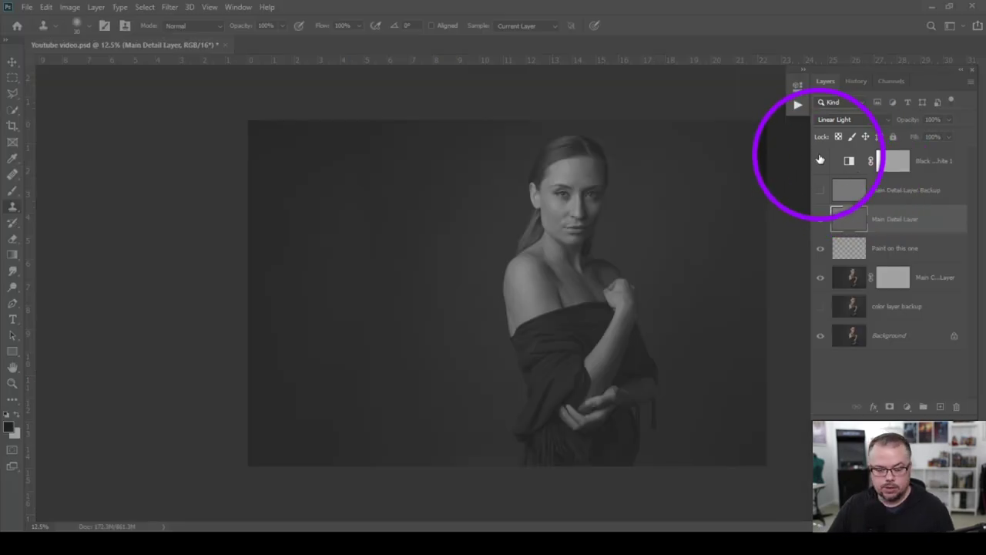
{"action": "key", "text": "ctrl+comma"}
{"action": "left_click", "coordinate": [819, 163]}
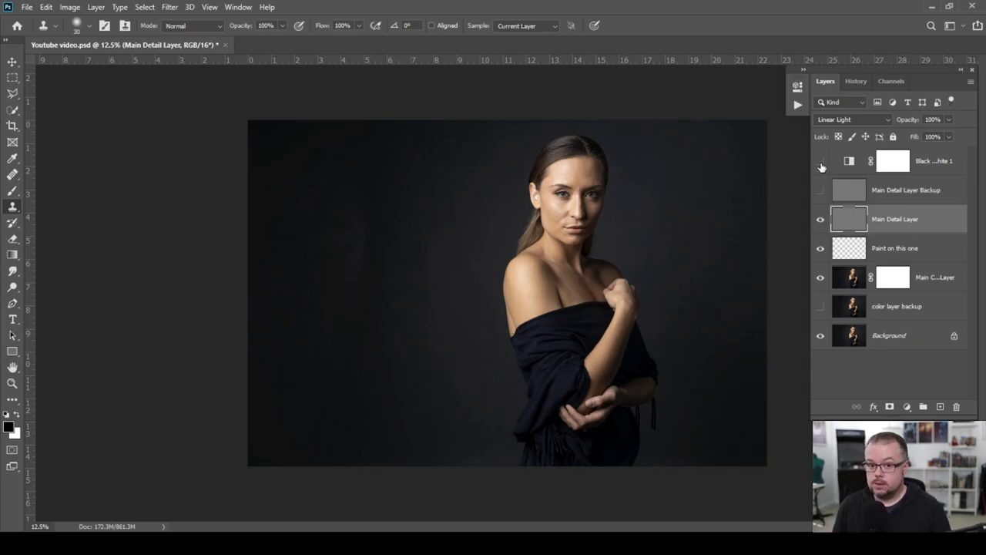
{"action": "left_click", "coordinate": [820, 163]}
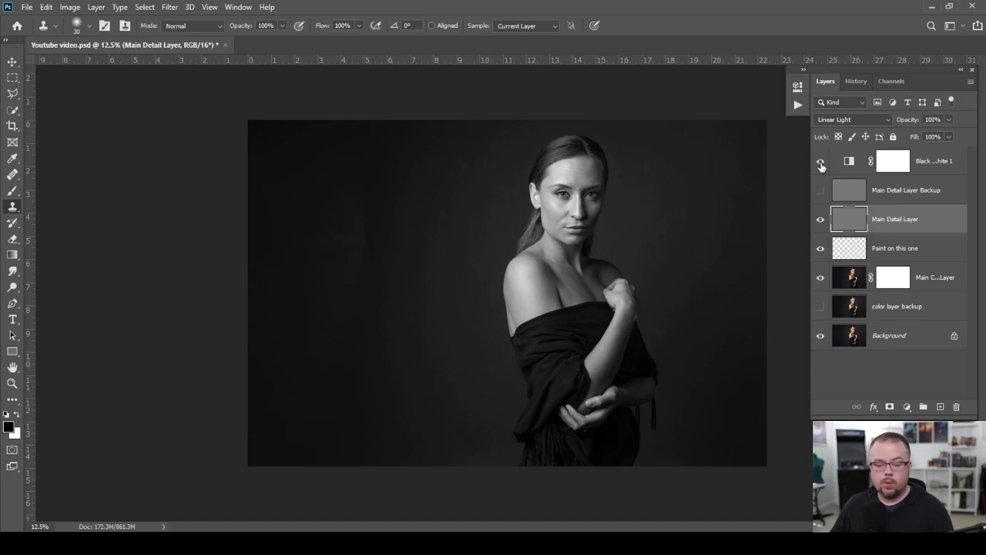
{"action": "key", "text": "z"}
{"action": "left_click", "coordinate": [566, 196]}
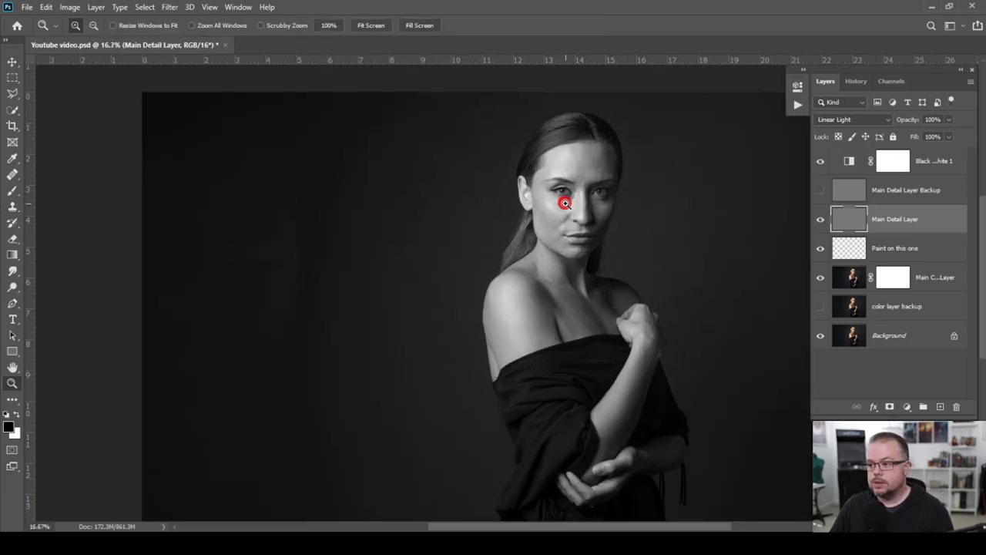
- Zoom to 100% on the left cheek, solo the Main Detail Layer, then restore all layers
{"action": "left_click", "coordinate": [567, 207]}
{"action": "left_click", "coordinate": [562, 207]}
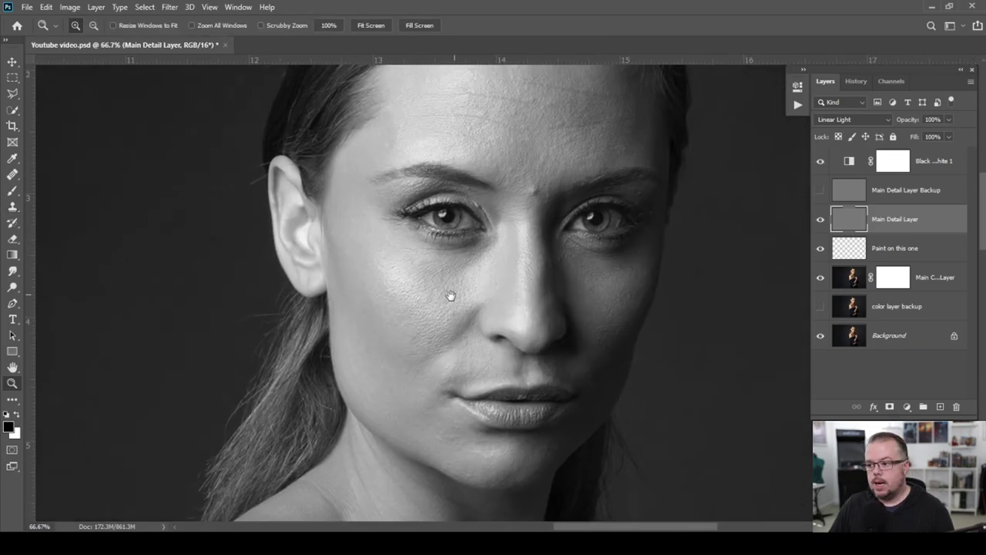
{"action": "left_click", "coordinate": [432, 291]}
{"action": "left_click_drag", "start_coordinate": [458, 274], "coordinate": [377, 301]}
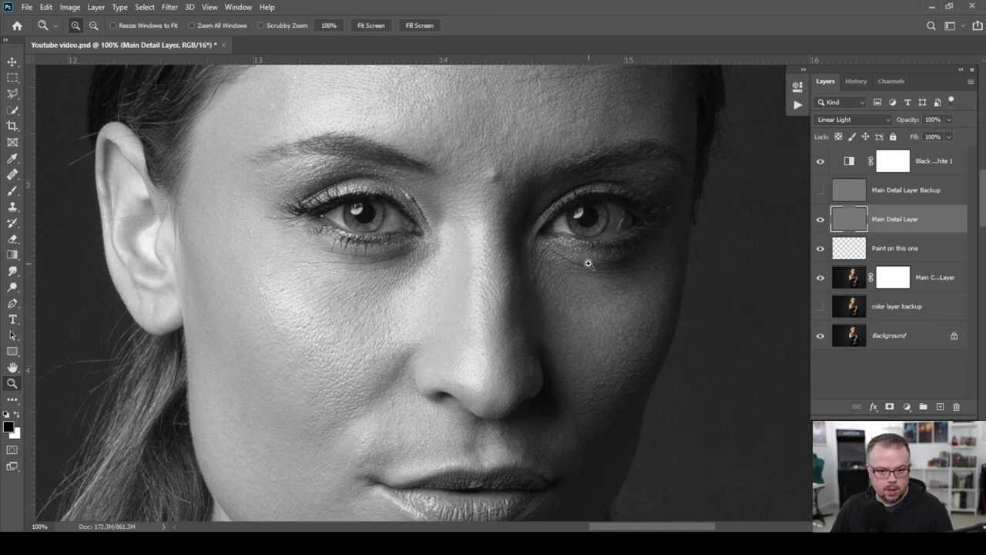
{"action": "left_click", "coordinate": [819, 222], "text": "alt"}
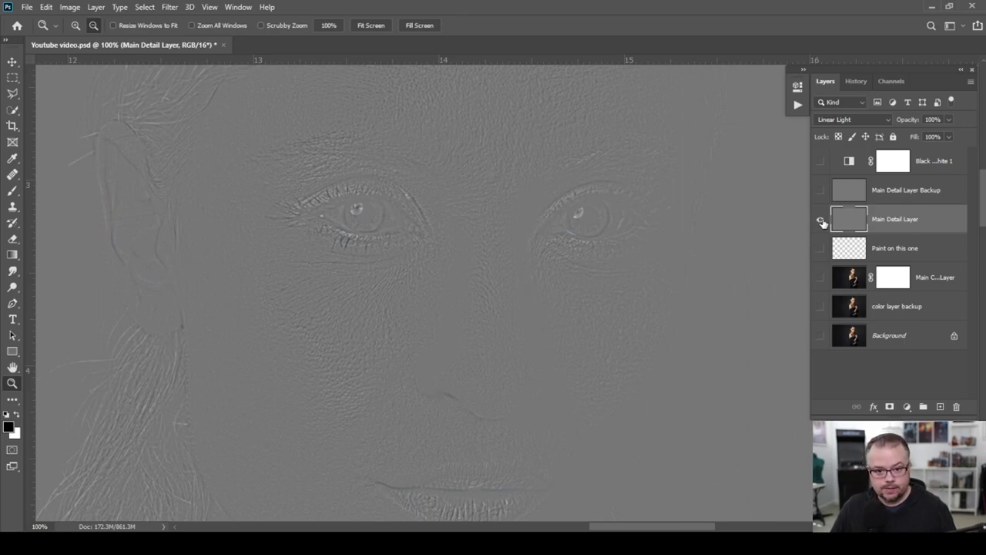
{"action": "left_click", "coordinate": [821, 223], "text": "alt"}
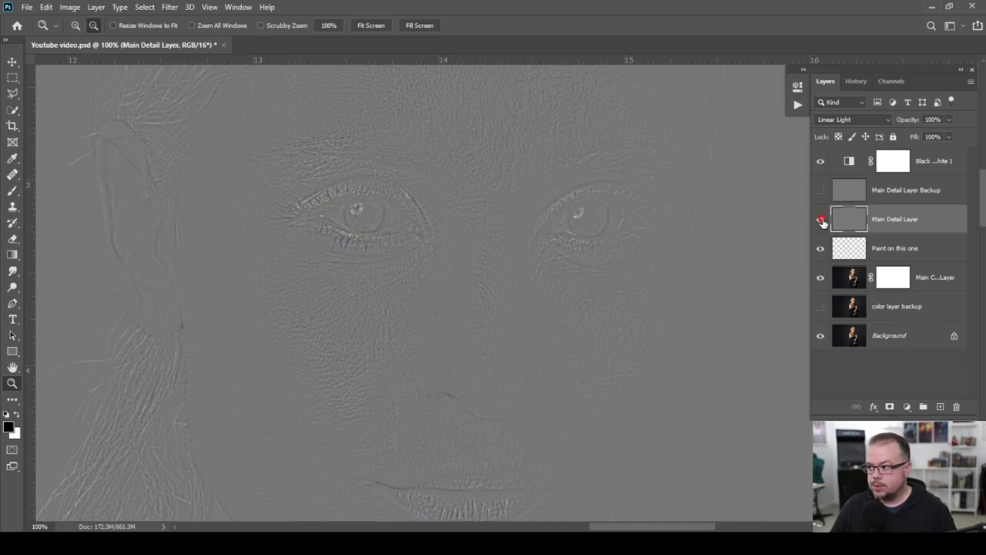
- Solo the Main Detail Layer at 200% framing the brow area between the eyes, then show all layers
{"action": "left_click", "coordinate": [820, 224], "text": "alt"}
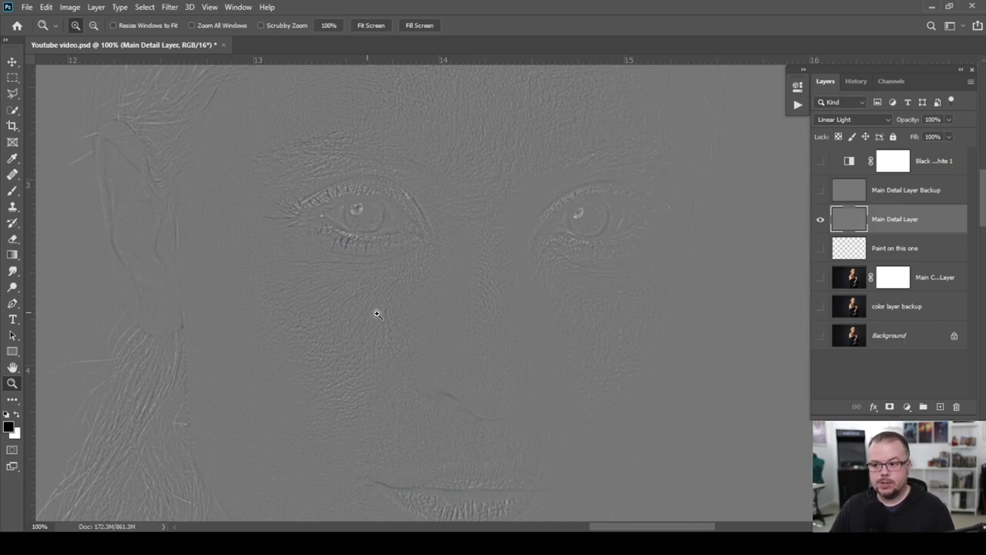
{"action": "left_click", "coordinate": [449, 228]}
{"action": "left_click_drag", "start_coordinate": [394, 282], "coordinate": [363, 334]}
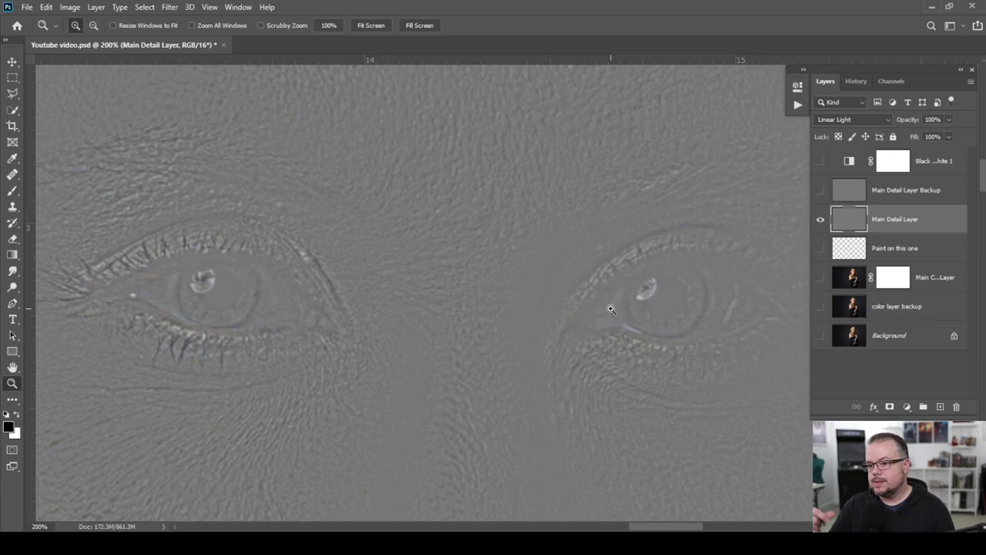
{"action": "left_click_drag", "start_coordinate": [424, 283], "coordinate": [418, 356]}
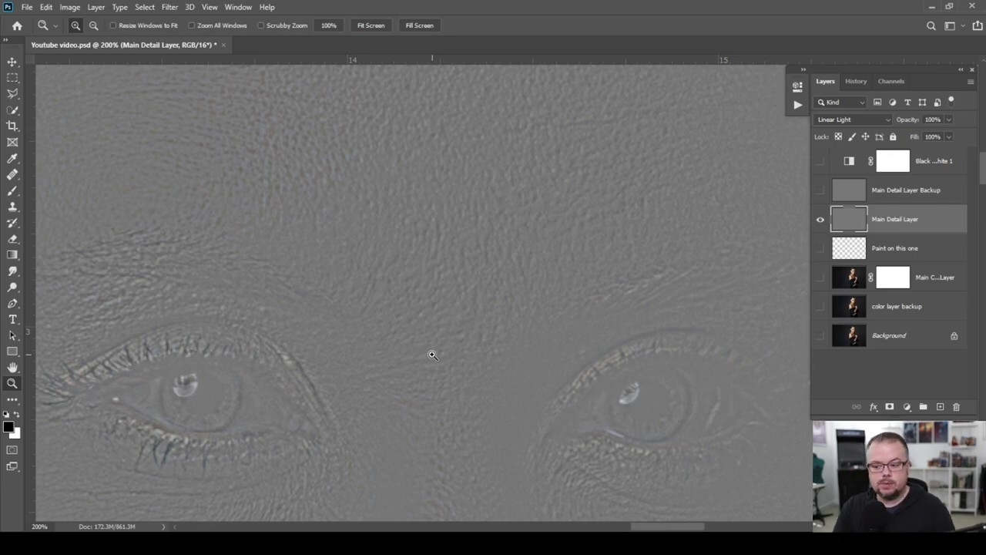
{"action": "left_click_drag", "start_coordinate": [460, 346], "coordinate": [352, 251]}
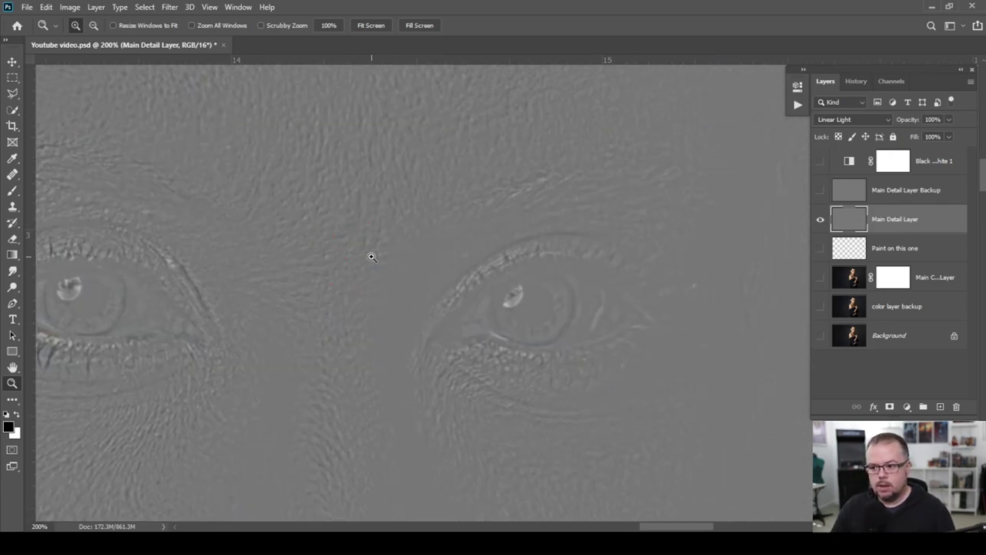
{"action": "left_click", "coordinate": [820, 220], "text": "alt"}
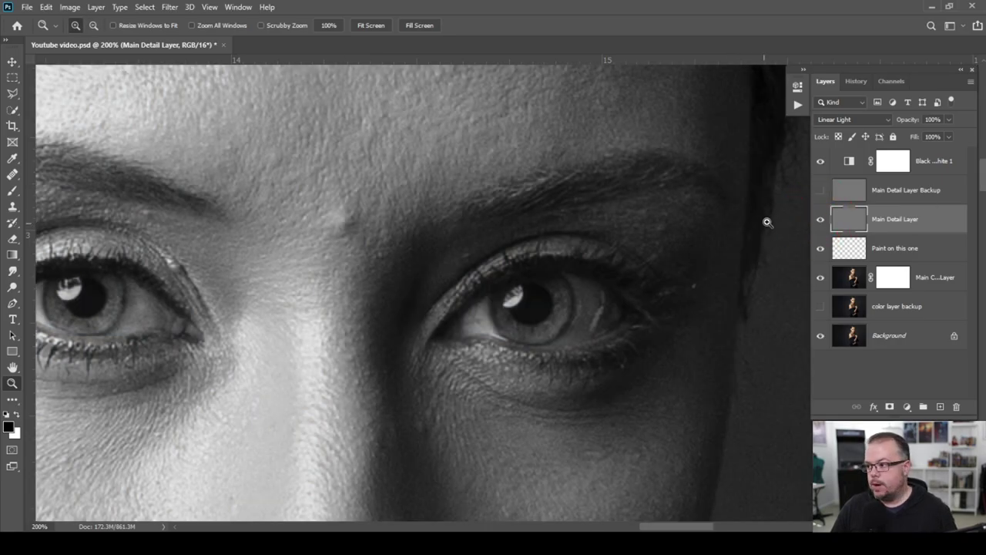
- Solo the Main Detail Layer again and shift the view from the eyes downward
{"action": "left_click", "coordinate": [820, 221], "text": "alt"}
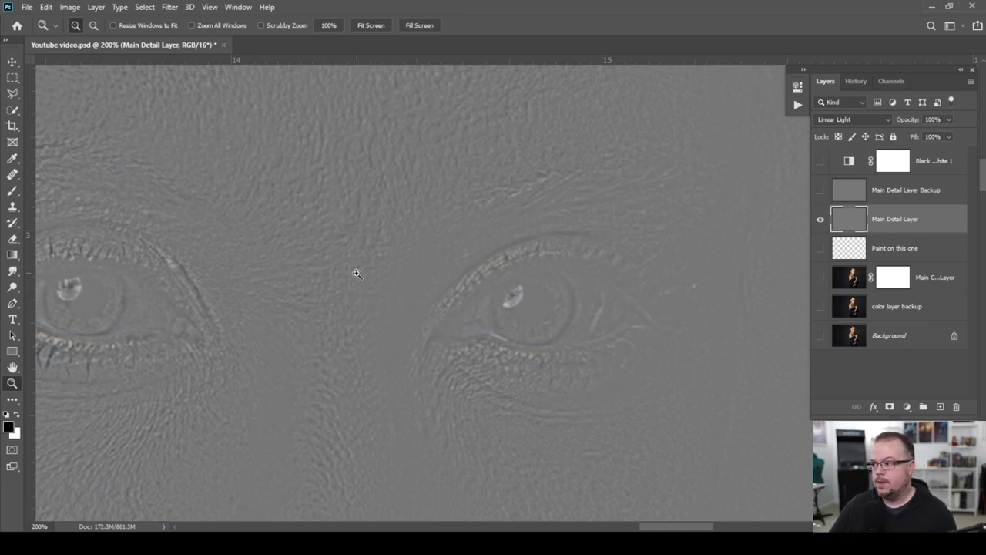
{"action": "left_click_drag", "start_coordinate": [370, 274], "coordinate": [539, 275]}
- Pan across the face back to the eye, magnify it to 400%, and pick the Clone Stamp
{"action": "left_click_drag", "start_coordinate": [418, 418], "coordinate": [451, 200]}
{"action": "left_click_drag", "start_coordinate": [341, 341], "coordinate": [183, 251]}
{"action": "mouse_move", "coordinate": [336, 265]}
{"action": "left_mouse_down"}
{"action": "mouse_move", "coordinate": [341, 381]}
{"action": "mouse_move", "coordinate": [440, 280]}
{"action": "mouse_move", "coordinate": [359, 394]}
{"action": "mouse_move", "coordinate": [318, 359]}
{"action": "mouse_move", "coordinate": [308, 440]}
{"action": "left_mouse_up"}
{"action": "left_click_drag", "start_coordinate": [282, 323], "coordinate": [306, 429]}
{"action": "mouse_move", "coordinate": [298, 374]}
{"action": "left_mouse_down"}
{"action": "mouse_move", "coordinate": [231, 392]}
{"action": "mouse_move", "coordinate": [321, 310]}
{"action": "mouse_move", "coordinate": [372, 363]}
{"action": "mouse_move", "coordinate": [180, 176]}
{"action": "left_mouse_up"}
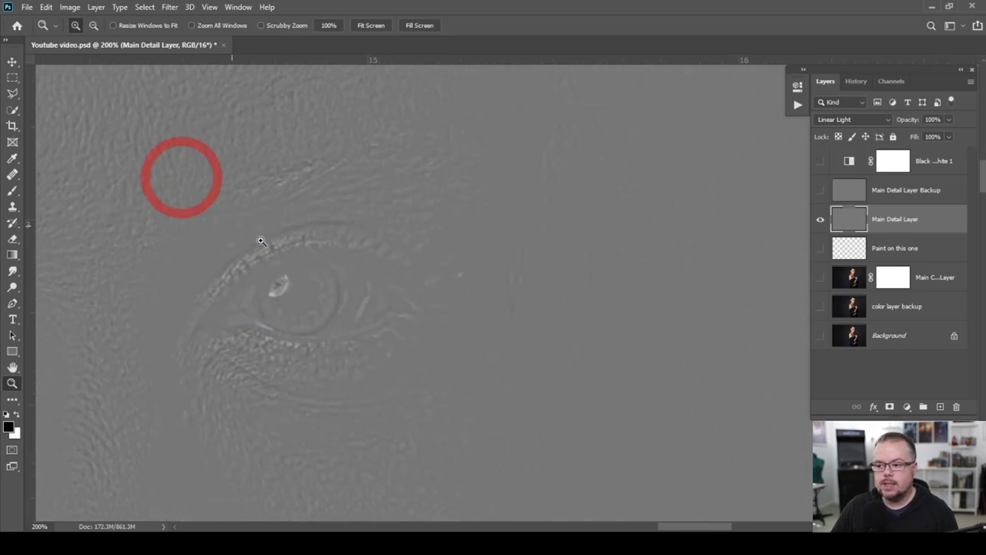
{"action": "left_click", "coordinate": [477, 303]}
{"action": "left_click", "coordinate": [474, 302]}
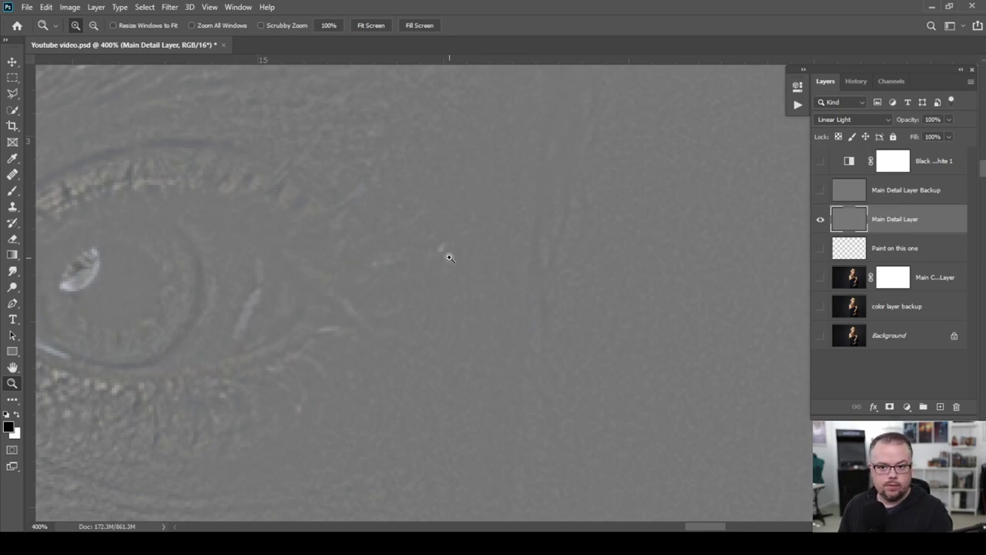
{"action": "key", "text": "s"}
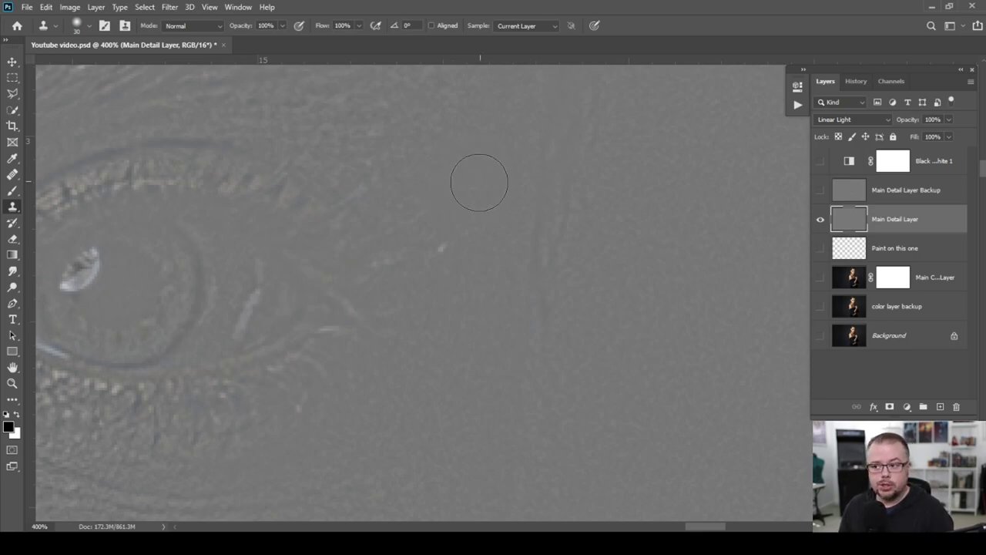
- Shrink the clone brush to 10, sample clean skin, and clone out the white speck beside the eye
{"action": "key", "text": "bracketleft"}
{"action": "key", "text": "bracketleft"}
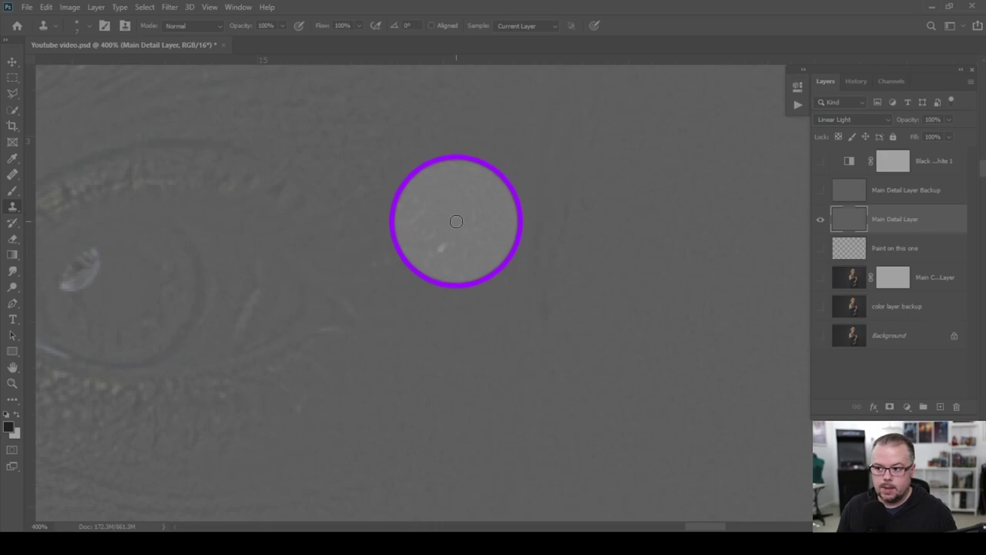
{"action": "left_click", "coordinate": [442, 216], "text": "alt"}
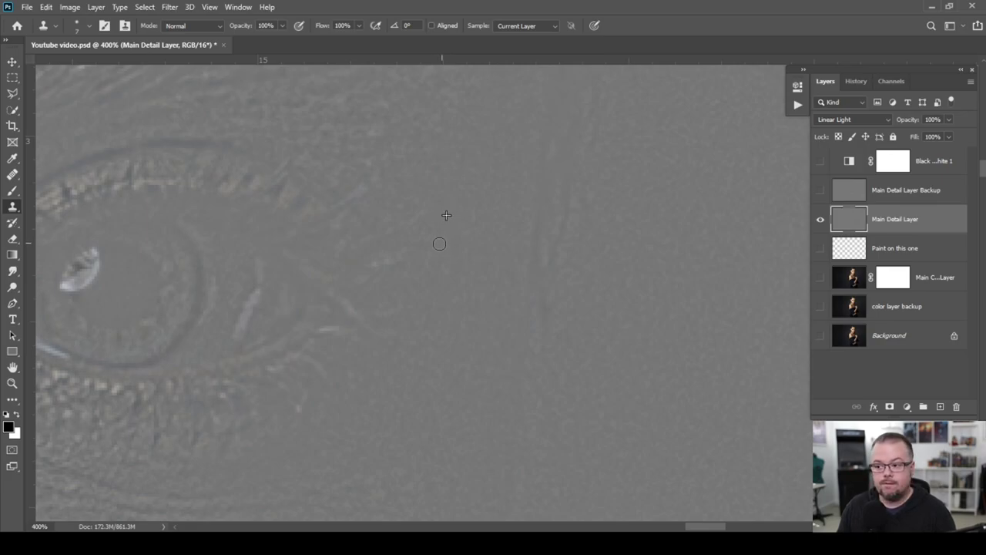
{"action": "left_click", "coordinate": [438, 242]}
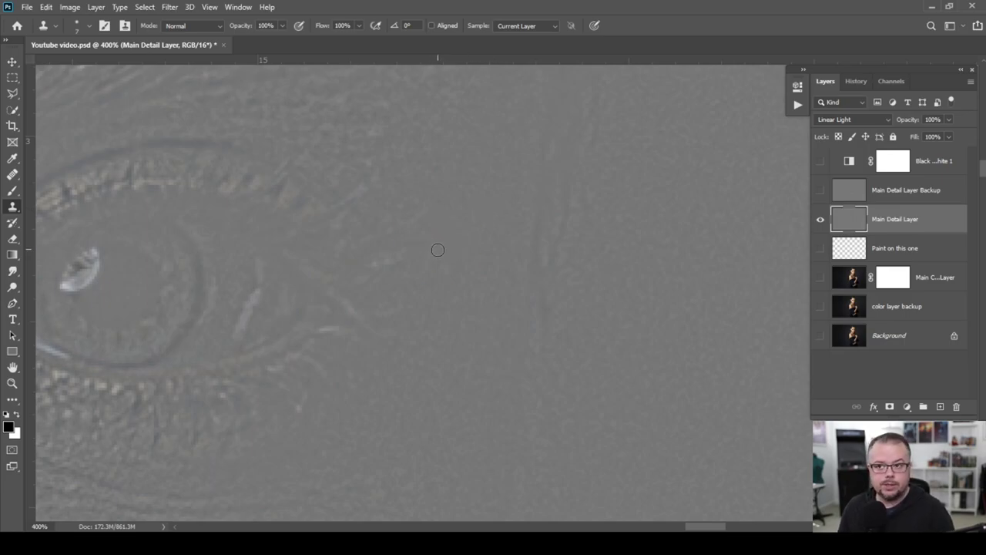
{"action": "mouse_move", "coordinate": [476, 176]}
{"action": "left_mouse_down"}
{"action": "mouse_move", "coordinate": [251, 284]}
{"action": "mouse_move", "coordinate": [406, 174]}
{"action": "mouse_move", "coordinate": [244, 257]}
{"action": "mouse_move", "coordinate": [319, 210]}
{"action": "mouse_move", "coordinate": [495, 330]}
{"action": "mouse_move", "coordinate": [190, 405]}
{"action": "mouse_move", "coordinate": [174, 396]}
{"action": "mouse_move", "coordinate": [437, 337]}
{"action": "mouse_move", "coordinate": [452, 229]}
{"action": "mouse_move", "coordinate": [523, 189]}
{"action": "left_mouse_up"}
{"action": "scroll", "coordinate": [523, 189], "scroll_direction": "down", "scroll_amount": 1}
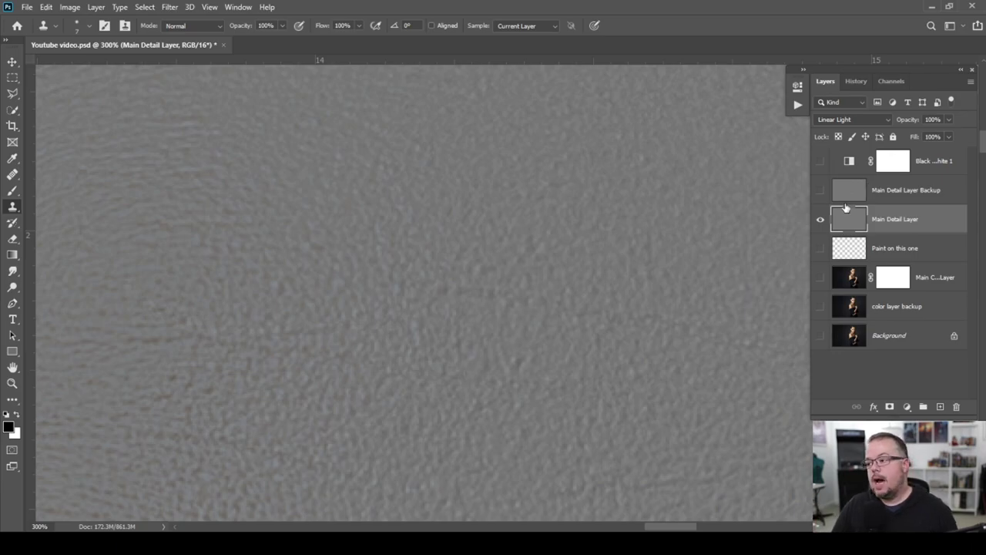
- Restore visibility of all layers and zoom out to frame the forehead and eyes
{"action": "left_click", "coordinate": [820, 222], "text": "alt"}
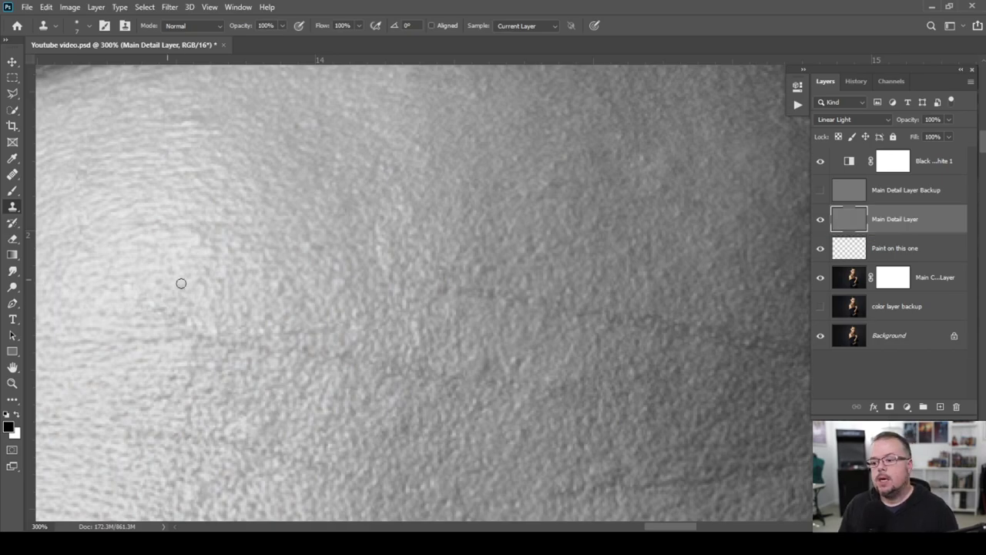
{"action": "left_click_drag", "start_coordinate": [244, 221], "coordinate": [321, 331]}
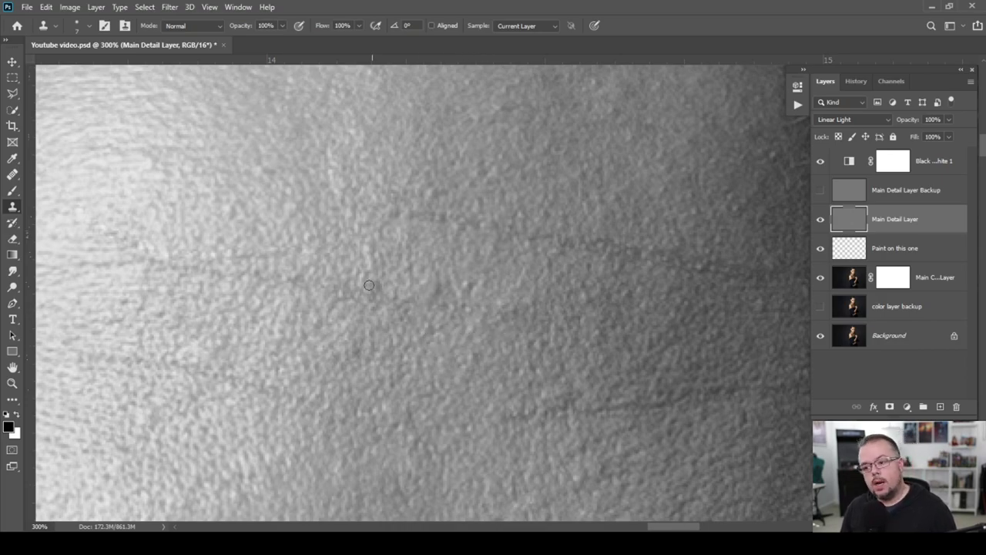
{"action": "key", "text": "ctrl+1"}
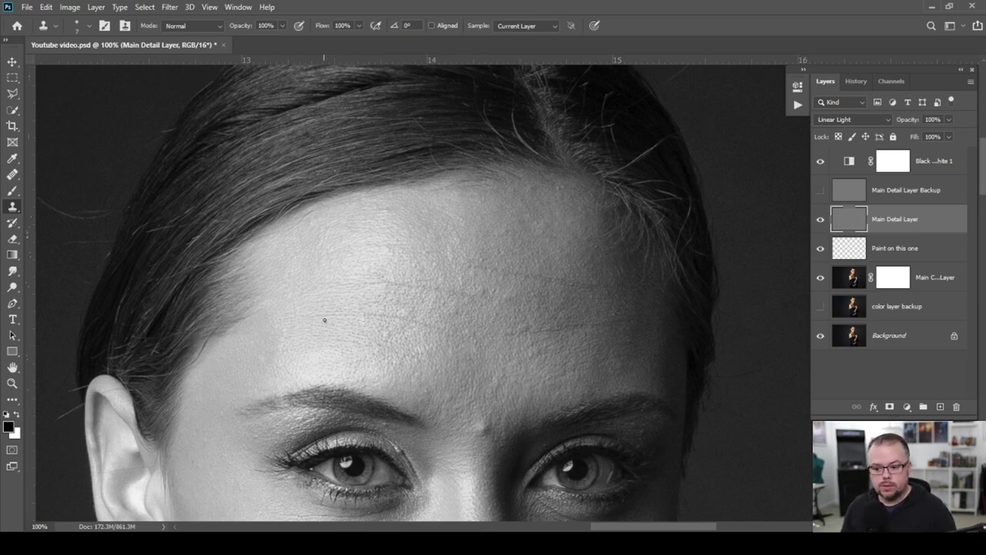
{"action": "left_click_drag", "start_coordinate": [363, 361], "coordinate": [289, 302]}
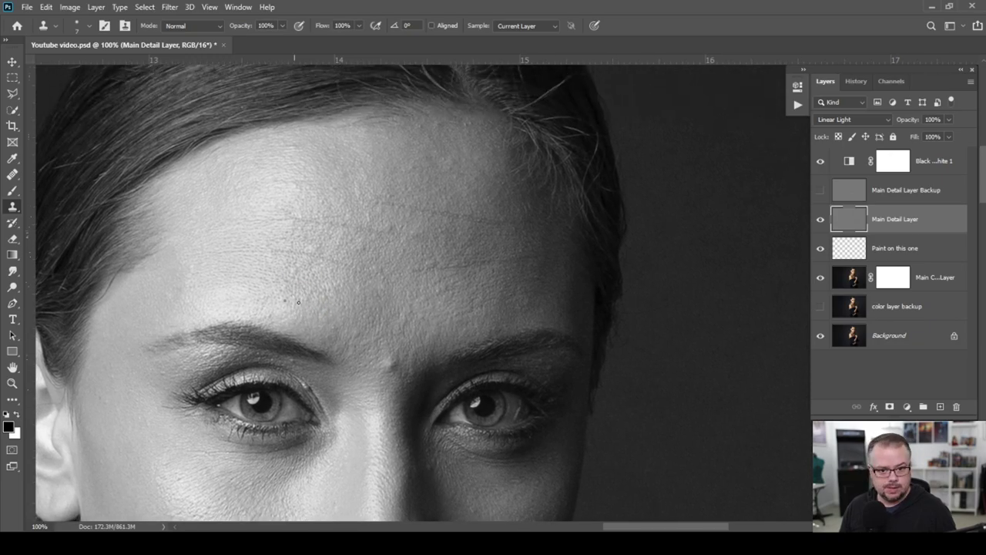
- Zoom in on the forehead and switch back to the Clone Stamp
{"action": "key", "text": "z"}
{"action": "left_click", "coordinate": [344, 353]}
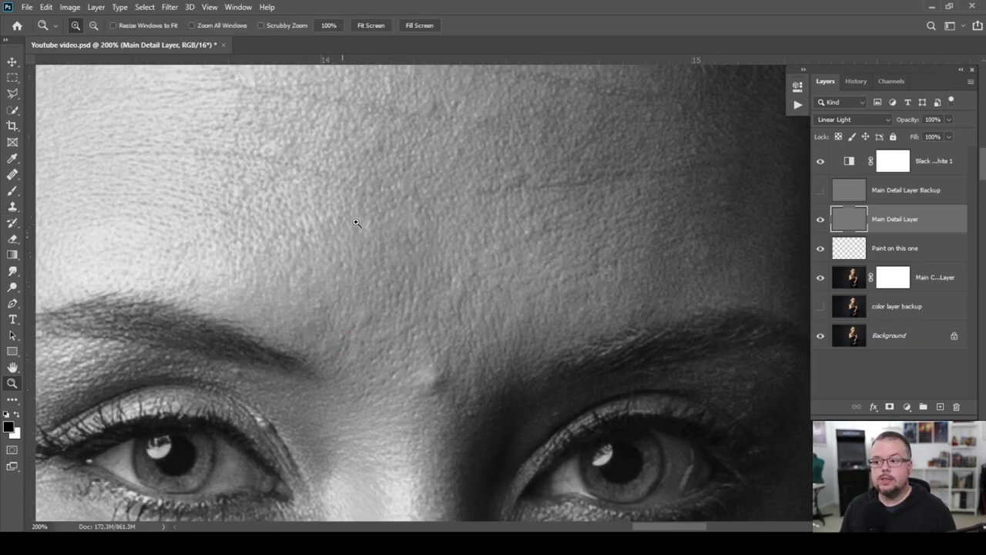
{"action": "left_click_drag", "start_coordinate": [321, 209], "coordinate": [354, 319]}
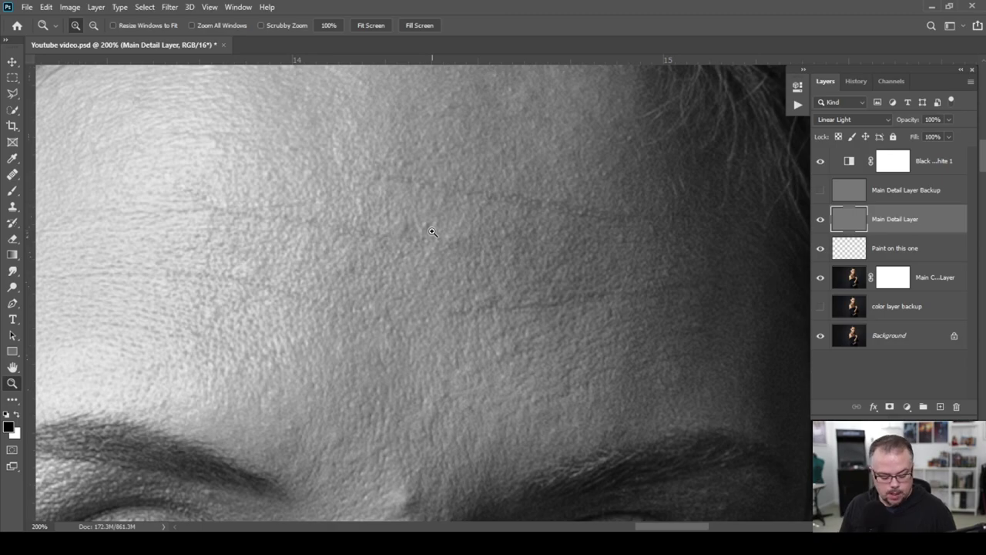
{"action": "key", "text": "s"}
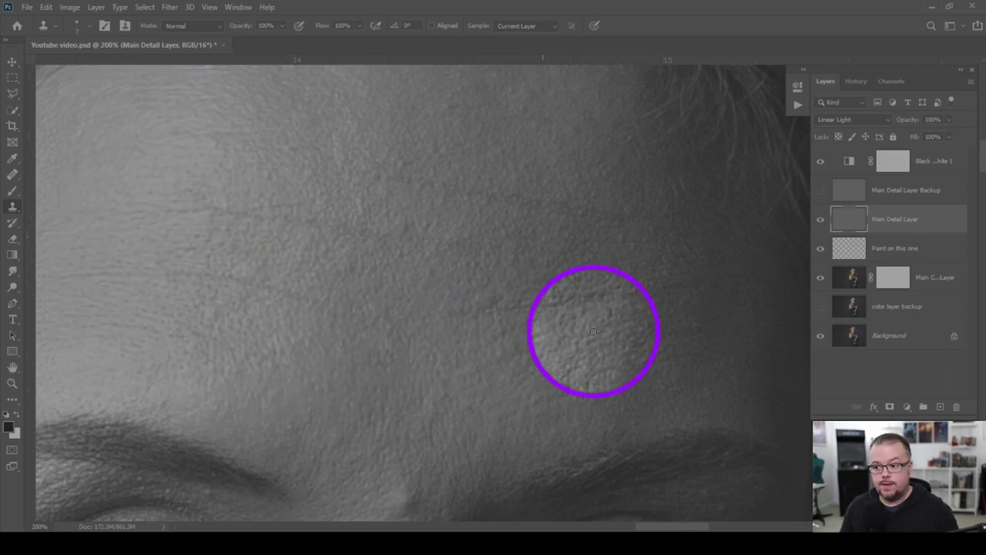
- Clone clean texture over the rough patches and blemishes on the forehead
{"action": "mouse_move", "coordinate": [192, 154]}
{"action": "left_mouse_down"}
{"action": "mouse_move", "coordinate": [220, 227]}
{"action": "mouse_move", "coordinate": [280, 275]}
{"action": "mouse_move", "coordinate": [244, 350]}
{"action": "mouse_move", "coordinate": [249, 332]}
{"action": "left_mouse_up"}
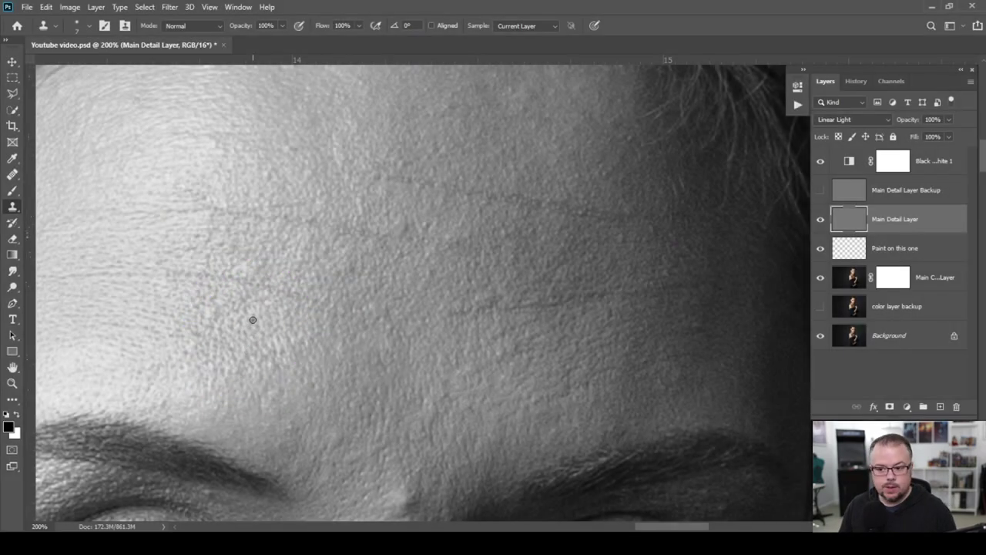
{"action": "mouse_move", "coordinate": [235, 282]}
{"action": "left_mouse_down"}
{"action": "mouse_move", "coordinate": [339, 309]}
{"action": "mouse_move", "coordinate": [292, 307]}
{"action": "mouse_move", "coordinate": [229, 279]}
{"action": "mouse_move", "coordinate": [181, 273]}
{"action": "mouse_move", "coordinate": [225, 278]}
{"action": "mouse_move", "coordinate": [212, 274]}
{"action": "mouse_move", "coordinate": [224, 286]}
{"action": "mouse_move", "coordinate": [158, 272]}
{"action": "mouse_move", "coordinate": [231, 285]}
{"action": "left_mouse_up"}
{"action": "mouse_move", "coordinate": [243, 211]}
{"action": "left_mouse_down"}
{"action": "mouse_move", "coordinate": [210, 212]}
{"action": "mouse_move", "coordinate": [258, 223]}
{"action": "mouse_move", "coordinate": [258, 203]}
{"action": "mouse_move", "coordinate": [271, 208]}
{"action": "mouse_move", "coordinate": [234, 206]}
{"action": "mouse_move", "coordinate": [289, 206]}
{"action": "mouse_move", "coordinate": [263, 179]}
{"action": "mouse_move", "coordinate": [327, 168]}
{"action": "mouse_move", "coordinate": [283, 186]}
{"action": "mouse_move", "coordinate": [347, 223]}
{"action": "left_mouse_up"}
{"action": "left_click_drag", "start_coordinate": [187, 336], "coordinate": [200, 333]}
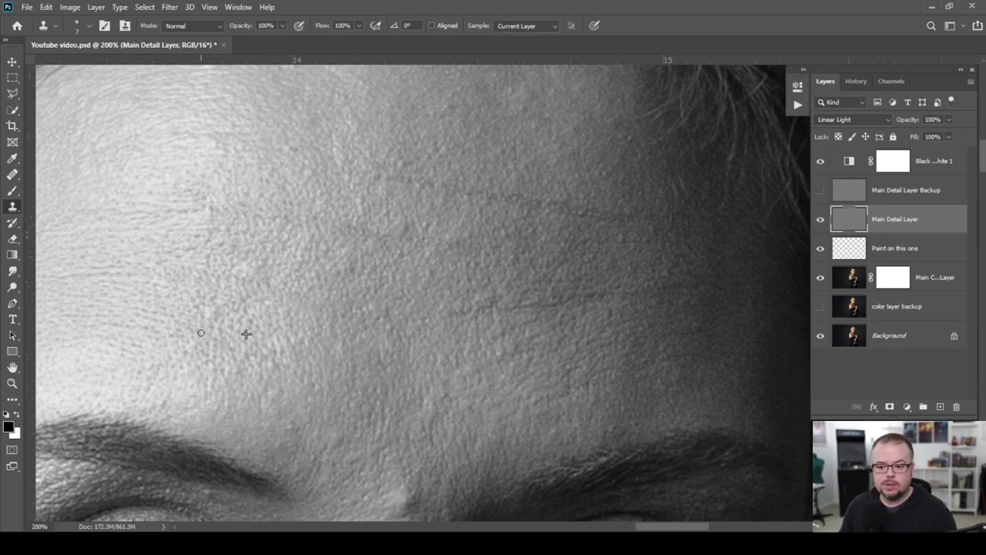
{"action": "mouse_move", "coordinate": [410, 234]}
{"action": "left_mouse_down"}
{"action": "mouse_move", "coordinate": [385, 246]}
{"action": "mouse_move", "coordinate": [447, 247]}
{"action": "mouse_move", "coordinate": [449, 233]}
{"action": "mouse_move", "coordinate": [428, 224]}
{"action": "left_mouse_up"}
- Dab away the mid-forehead spots and stroke clean skin across the upper forehead
{"action": "left_click", "coordinate": [450, 310]}
{"action": "left_click", "coordinate": [383, 300]}
{"action": "left_click", "coordinate": [478, 308]}
{"action": "mouse_move", "coordinate": [479, 307]}
{"action": "left_mouse_down"}
{"action": "mouse_move", "coordinate": [504, 313]}
{"action": "mouse_move", "coordinate": [488, 317]}
{"action": "mouse_move", "coordinate": [549, 294]}
{"action": "left_mouse_up"}
{"action": "left_click", "coordinate": [529, 307]}
{"action": "mouse_move", "coordinate": [524, 355]}
{"action": "left_mouse_down"}
{"action": "mouse_move", "coordinate": [561, 325]}
{"action": "mouse_move", "coordinate": [555, 318]}
{"action": "left_mouse_up"}
{"action": "left_click", "coordinate": [577, 294]}
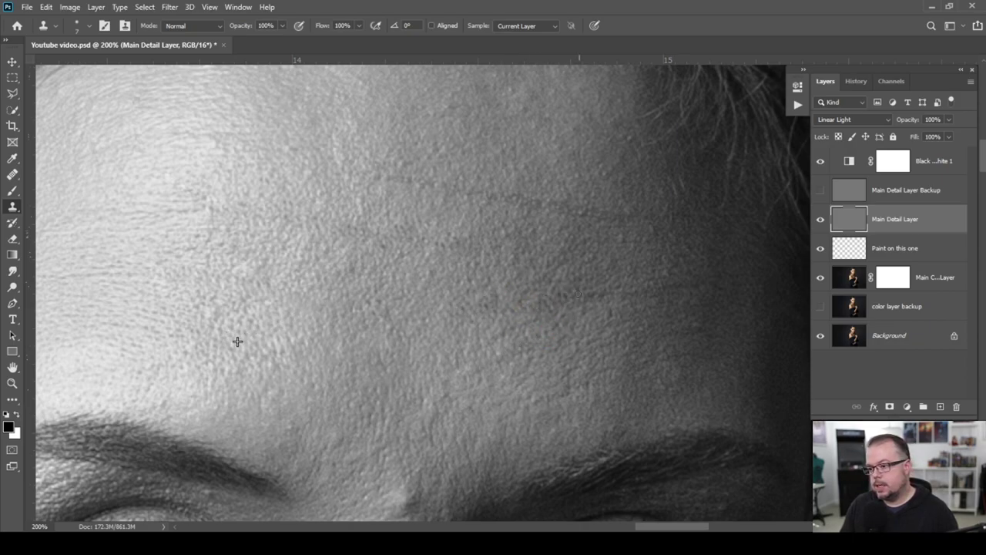
{"action": "mouse_move", "coordinate": [387, 180]}
{"action": "left_mouse_down"}
{"action": "mouse_move", "coordinate": [378, 178]}
{"action": "mouse_move", "coordinate": [523, 196]}
{"action": "left_mouse_up"}
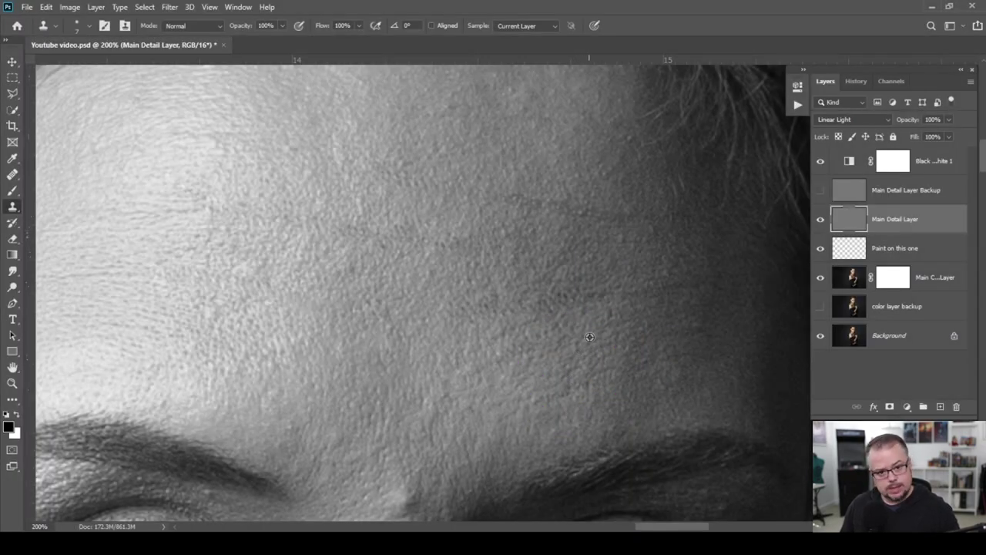
- Sample a fresh clean skin source and clone out the right-forehead blemishes
{"action": "left_click", "coordinate": [590, 337], "text": "alt"}
{"action": "mouse_move", "coordinate": [561, 300]}
{"action": "left_mouse_down"}
{"action": "mouse_move", "coordinate": [581, 292]}
{"action": "mouse_move", "coordinate": [575, 286]}
{"action": "left_mouse_up"}
{"action": "mouse_move", "coordinate": [667, 299]}
{"action": "left_mouse_down"}
{"action": "mouse_move", "coordinate": [656, 288]}
{"action": "mouse_move", "coordinate": [671, 239]}
{"action": "mouse_move", "coordinate": [651, 227]}
{"action": "left_mouse_up"}
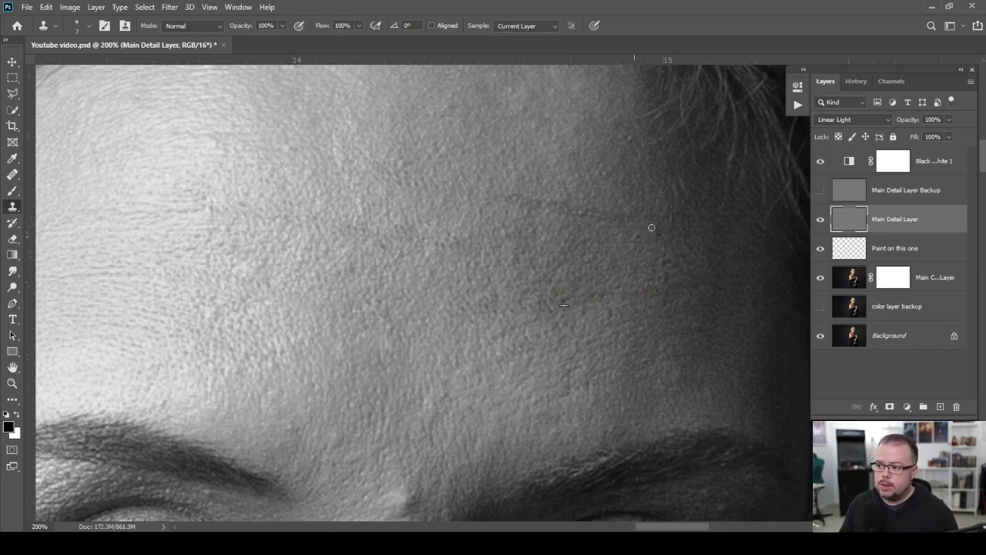
{"action": "mouse_move", "coordinate": [680, 193]}
{"action": "left_mouse_down"}
{"action": "mouse_move", "coordinate": [670, 190]}
{"action": "mouse_move", "coordinate": [679, 192]}
{"action": "mouse_move", "coordinate": [676, 271]}
{"action": "mouse_move", "coordinate": [664, 281]}
{"action": "mouse_move", "coordinate": [659, 229]}
{"action": "mouse_move", "coordinate": [641, 236]}
{"action": "mouse_move", "coordinate": [663, 235]}
{"action": "left_mouse_up"}
{"action": "left_click_drag", "start_coordinate": [669, 199], "coordinate": [708, 187]}
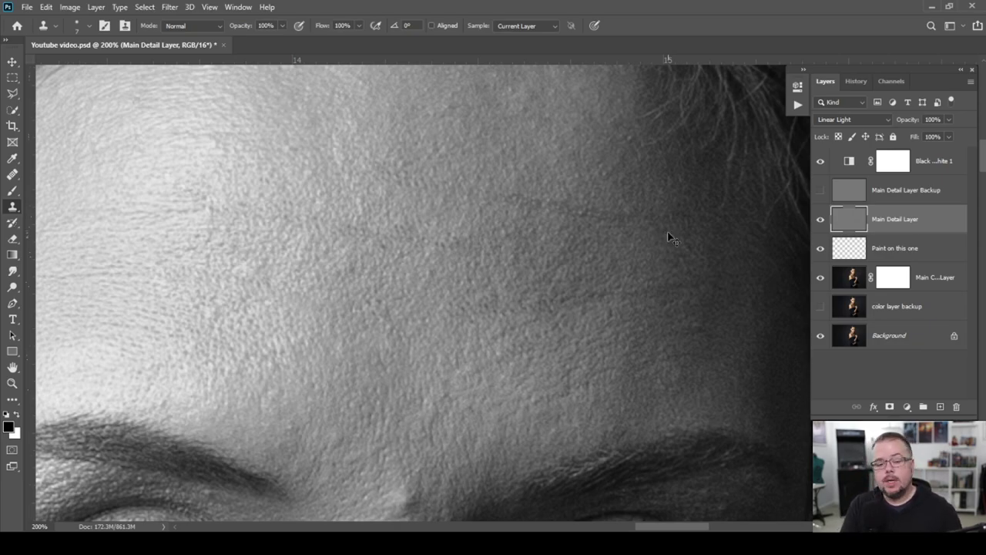
- Fit the whole portrait, then zoom to 200% on the right forehead near the hairline, with Clone Stamp ready
{"action": "key", "text": "ctrl+0"}
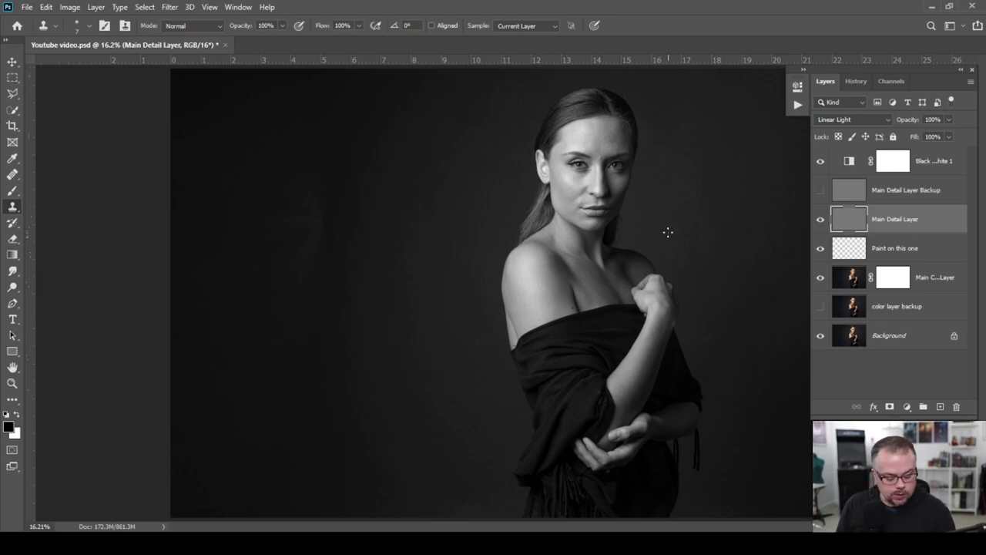
{"action": "key", "text": "z"}
{"action": "left_click_drag", "start_coordinate": [590, 139], "coordinate": [589, 143]}
{"action": "left_click", "coordinate": [341, 194]}
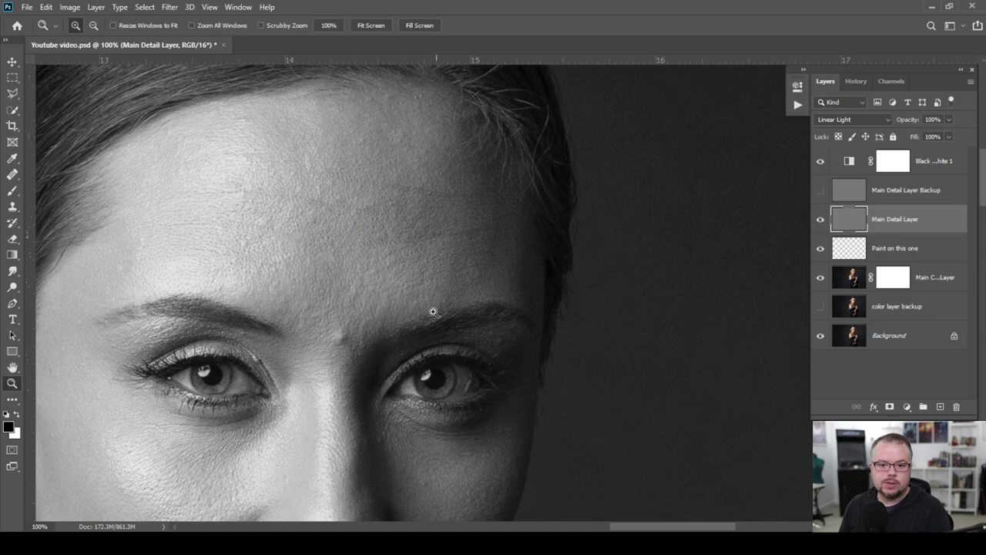
{"action": "left_click", "coordinate": [464, 238]}
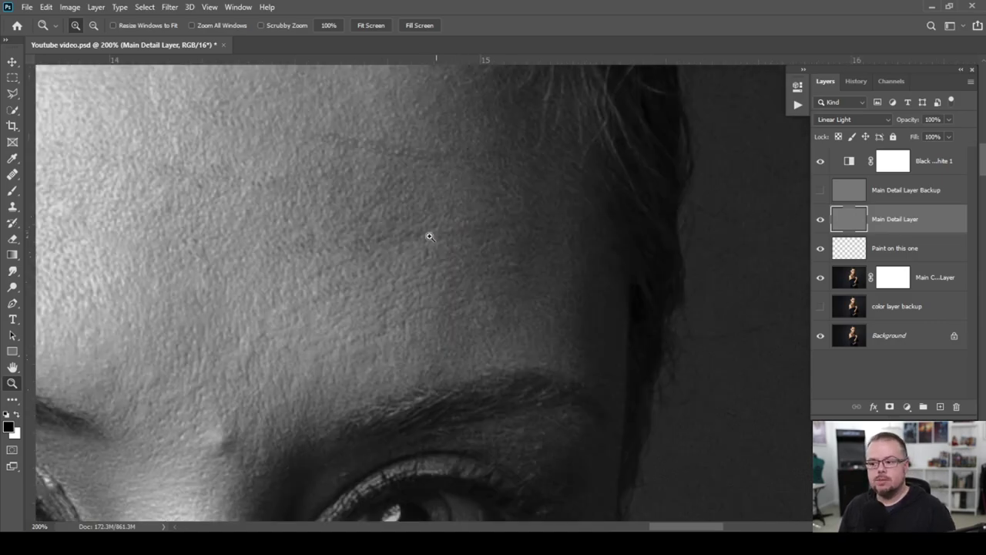
{"action": "key", "text": "s"}
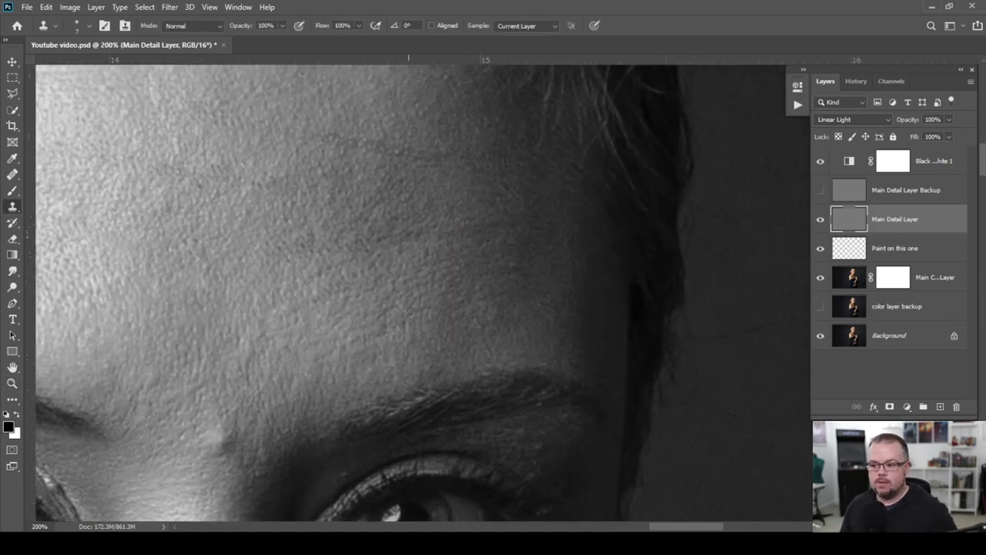
- Clone out the first blemishes on the right forehead above the brow
{"action": "mouse_move", "coordinate": [392, 337]}
{"action": "left_mouse_down"}
{"action": "mouse_move", "coordinate": [449, 335]}
{"action": "mouse_move", "coordinate": [351, 341]}
{"action": "mouse_move", "coordinate": [329, 355]}
{"action": "mouse_move", "coordinate": [429, 347]}
{"action": "mouse_move", "coordinate": [376, 363]}
{"action": "mouse_move", "coordinate": [430, 338]}
{"action": "mouse_move", "coordinate": [439, 344]}
{"action": "mouse_move", "coordinate": [377, 342]}
{"action": "left_mouse_up"}
{"action": "left_click", "coordinate": [393, 339]}
{"action": "left_click", "coordinate": [359, 332]}
{"action": "left_click", "coordinate": [356, 280]}
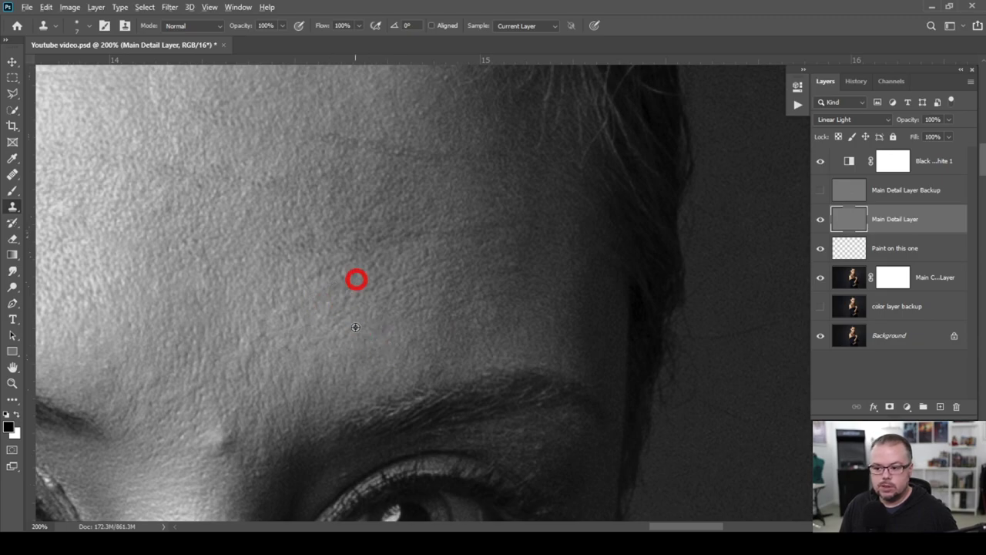
{"action": "left_click", "coordinate": [330, 301]}
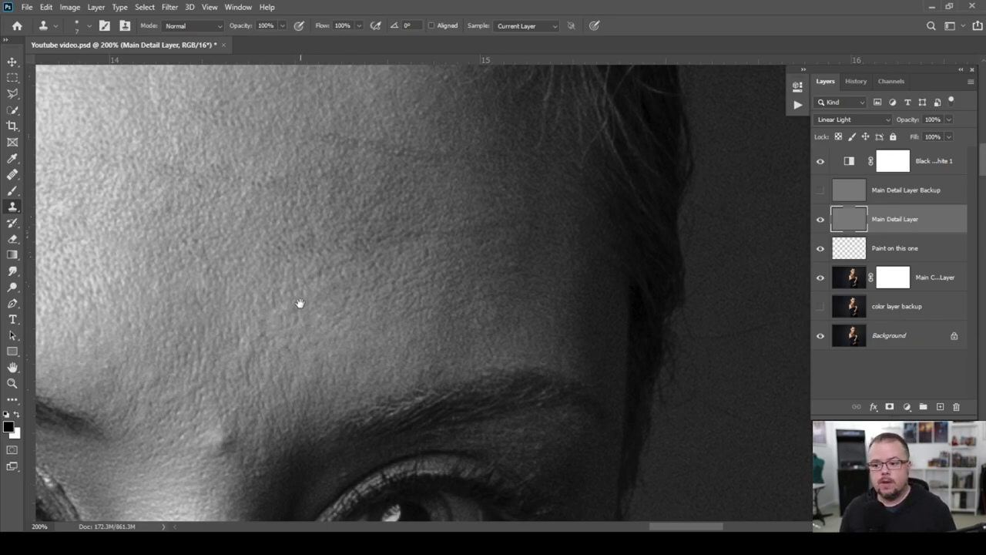
{"action": "left_click_drag", "start_coordinate": [300, 302], "coordinate": [375, 282]}
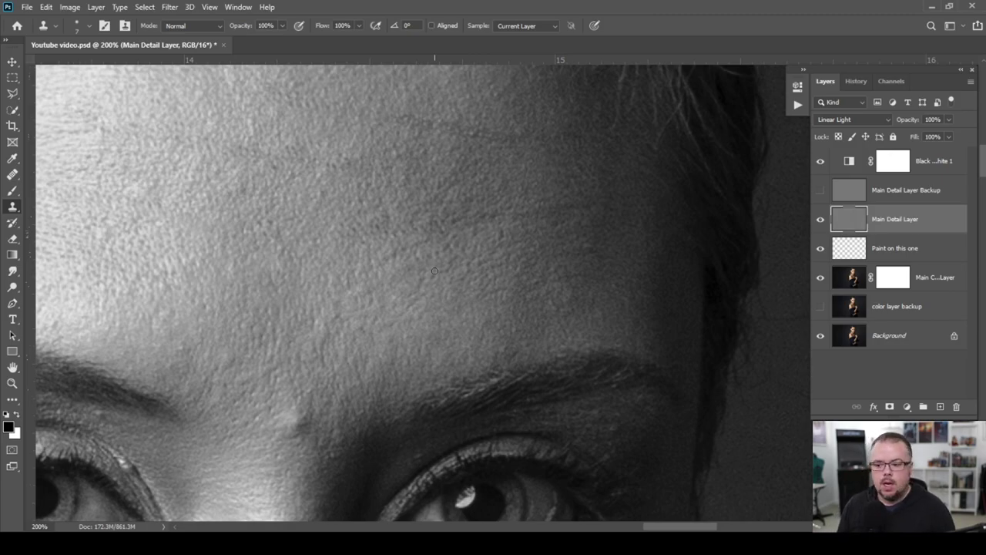
- Dab clean skin over a second run of forehead blemishes above the brows
{"action": "left_click", "coordinate": [432, 309], "text": "alt"}
{"action": "left_click", "coordinate": [385, 295]}
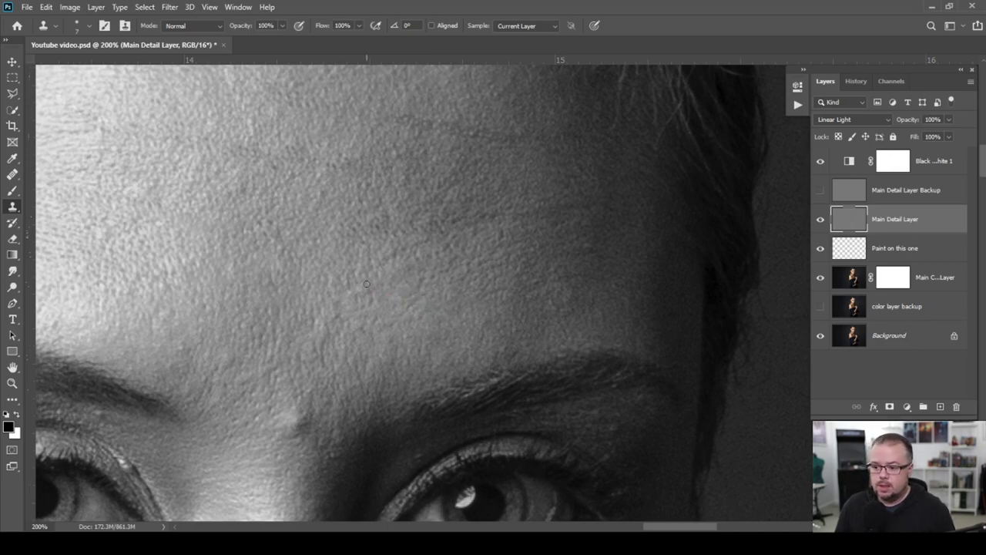
{"action": "left_click", "coordinate": [339, 338]}
{"action": "left_click", "coordinate": [467, 297]}
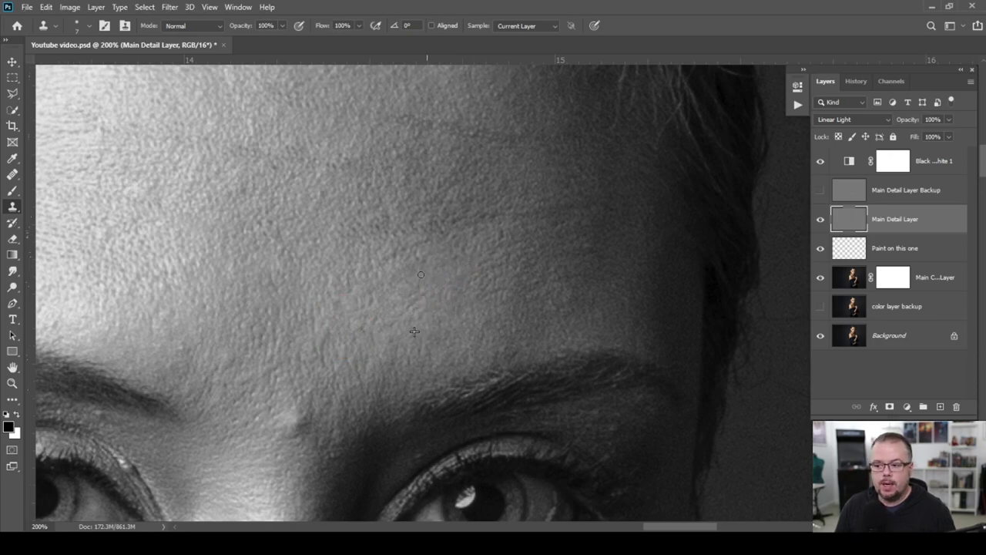
{"action": "left_click", "coordinate": [490, 275]}
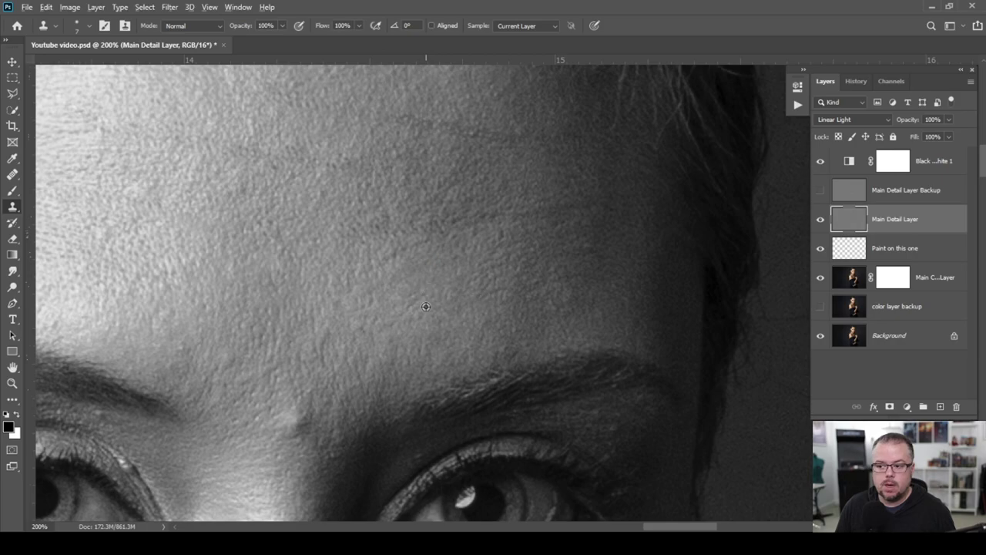
{"action": "left_click", "coordinate": [420, 244]}
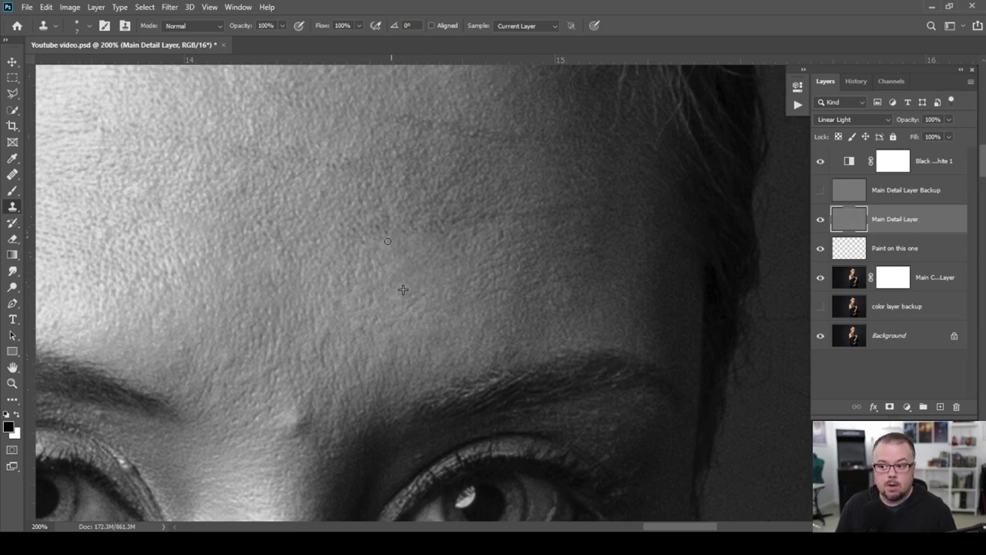
{"action": "left_click", "coordinate": [385, 279]}
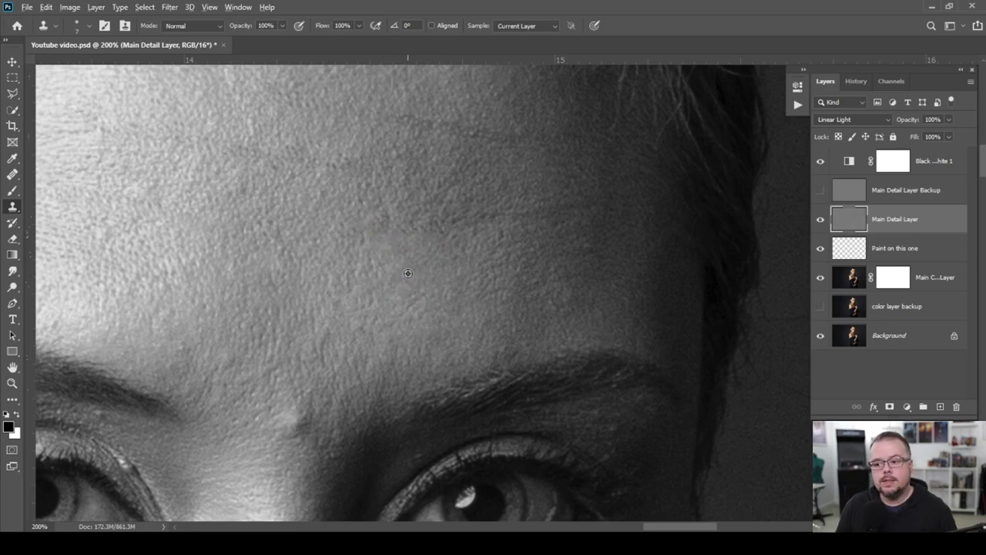
- Clone away the remaining spots higher up on the forehead
{"action": "left_click", "coordinate": [369, 255]}
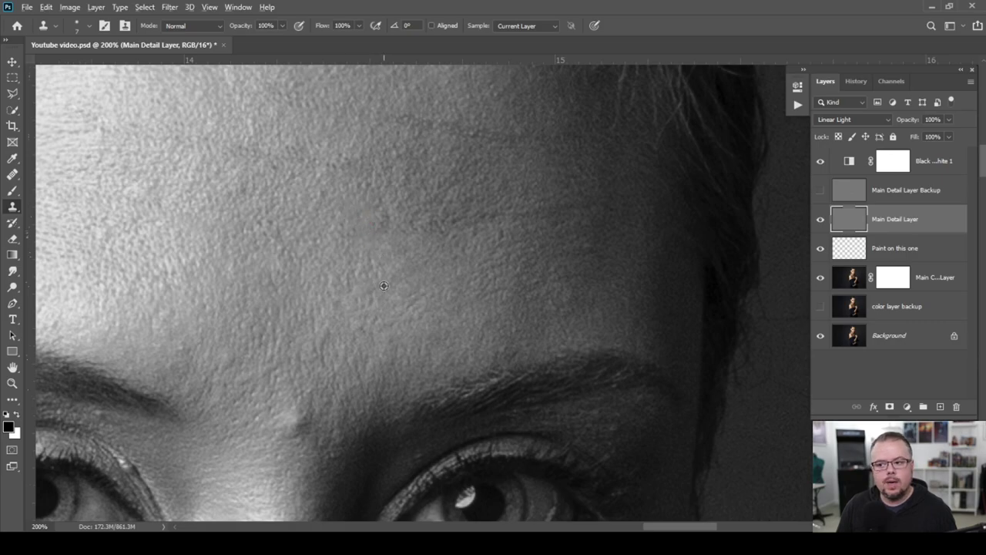
{"action": "left_click", "coordinate": [406, 219]}
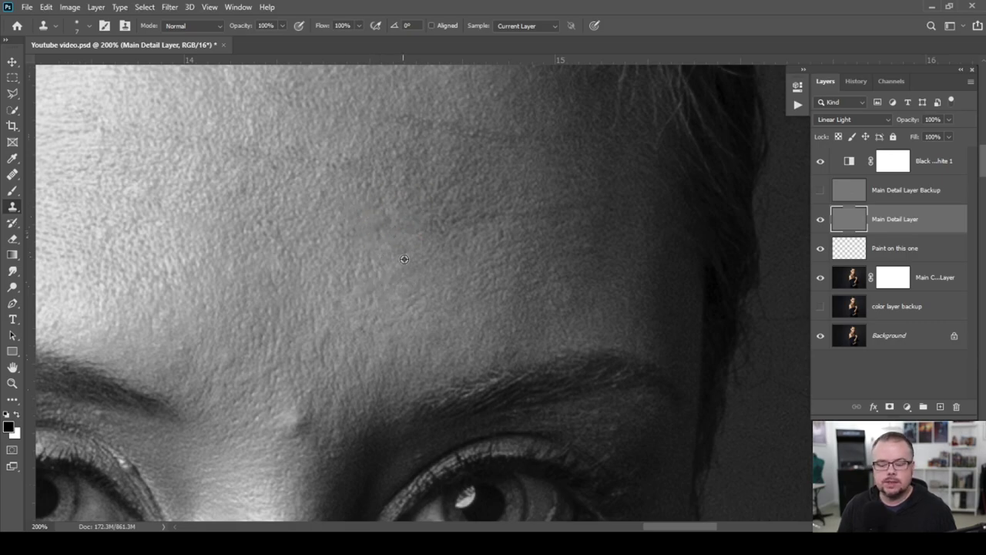
{"action": "left_click", "coordinate": [431, 257]}
{"action": "left_click", "coordinate": [447, 230]}
{"action": "left_click", "coordinate": [460, 243]}
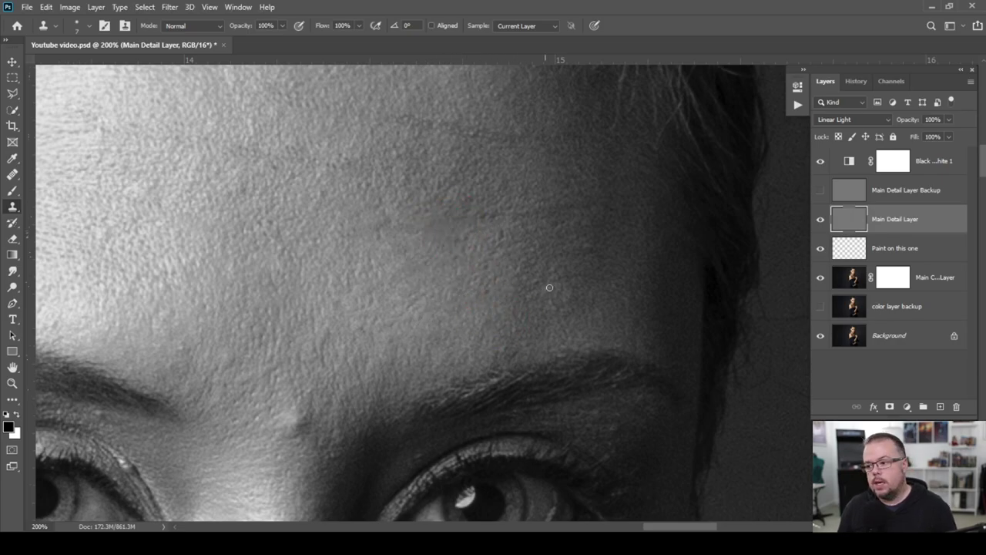
{"action": "left_click_drag", "start_coordinate": [337, 190], "coordinate": [326, 341]}
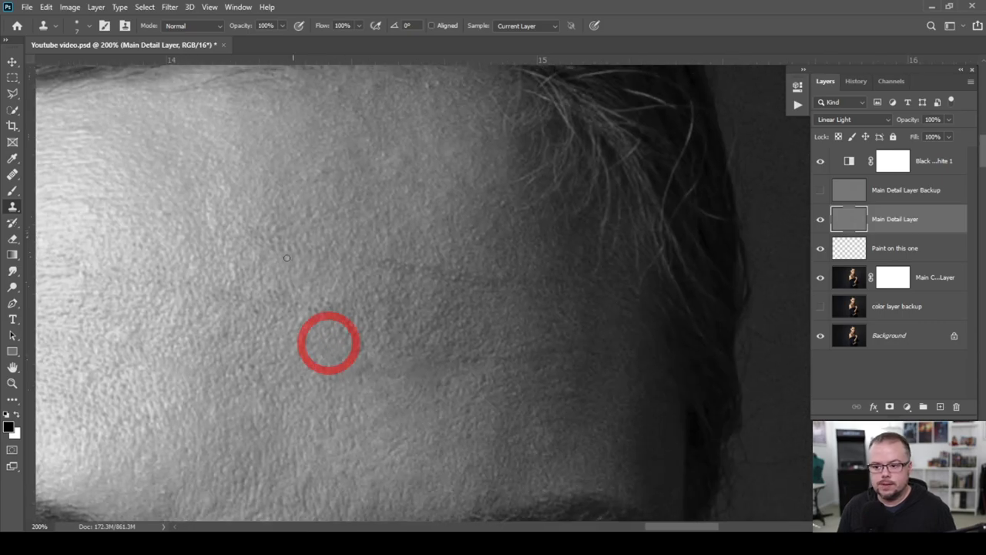
- Clone over the forehead blemishes and the spots near the hairline
{"action": "left_click", "coordinate": [282, 302]}
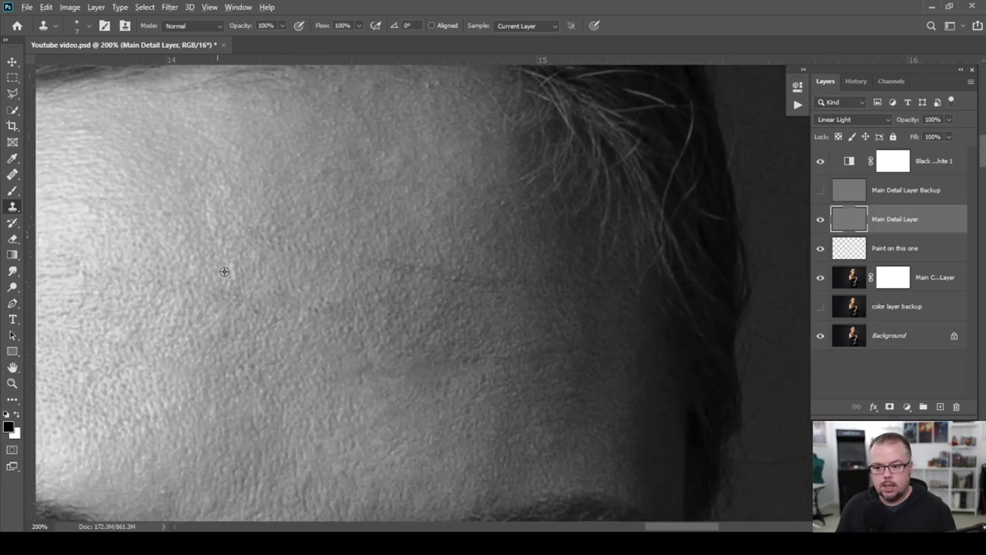
{"action": "left_click", "coordinate": [255, 288]}
{"action": "left_click", "coordinate": [231, 231]}
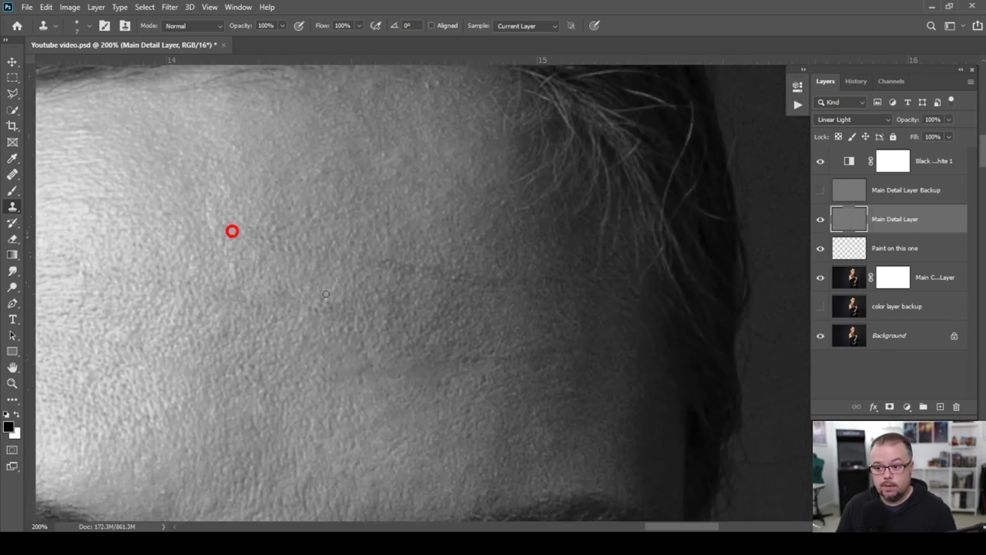
{"action": "left_click", "coordinate": [340, 150]}
{"action": "left_click", "coordinate": [321, 144]}
{"action": "left_click", "coordinate": [328, 152]}
- Dab away the remaining upper-forehead spots and paint clean texture across the forehead
{"action": "left_click", "coordinate": [336, 91]}
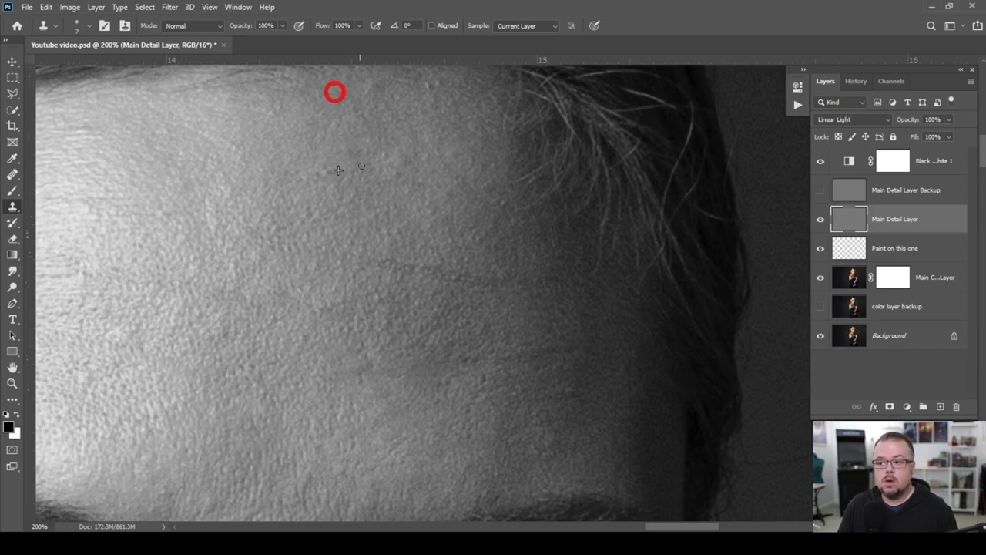
{"action": "left_click", "coordinate": [360, 180]}
{"action": "left_click", "coordinate": [390, 182]}
{"action": "left_click", "coordinate": [403, 187]}
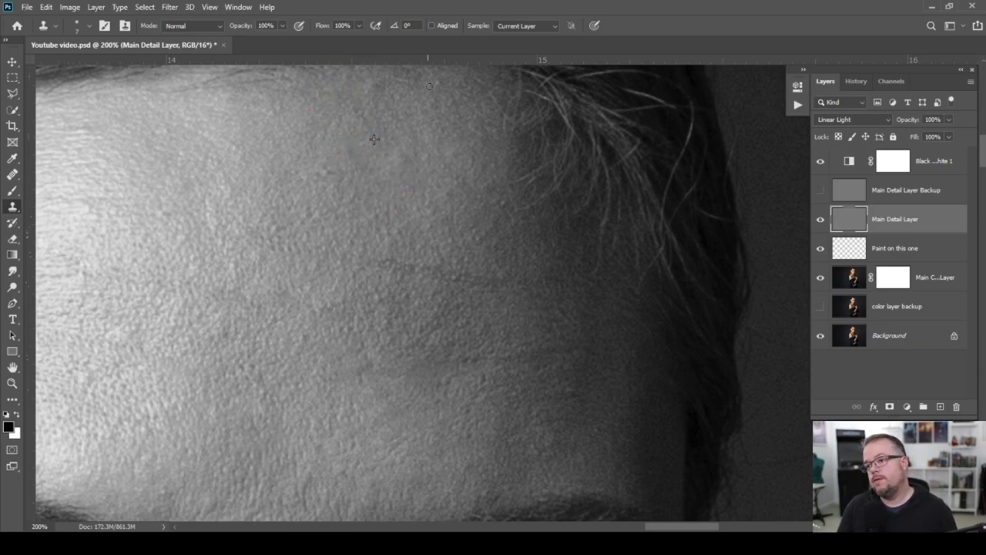
{"action": "left_click_drag", "start_coordinate": [383, 223], "coordinate": [337, 169]}
{"action": "left_click", "coordinate": [363, 159]}
{"action": "left_click_drag", "start_coordinate": [422, 175], "coordinate": [436, 179]}
- Paint clean texture across the forehead and over the brow centre
{"action": "scroll", "coordinate": [391, 175], "scroll_direction": "left", "scroll_amount": 5}
{"action": "scroll", "coordinate": [467, 209], "scroll_direction": "up", "scroll_amount": 3}
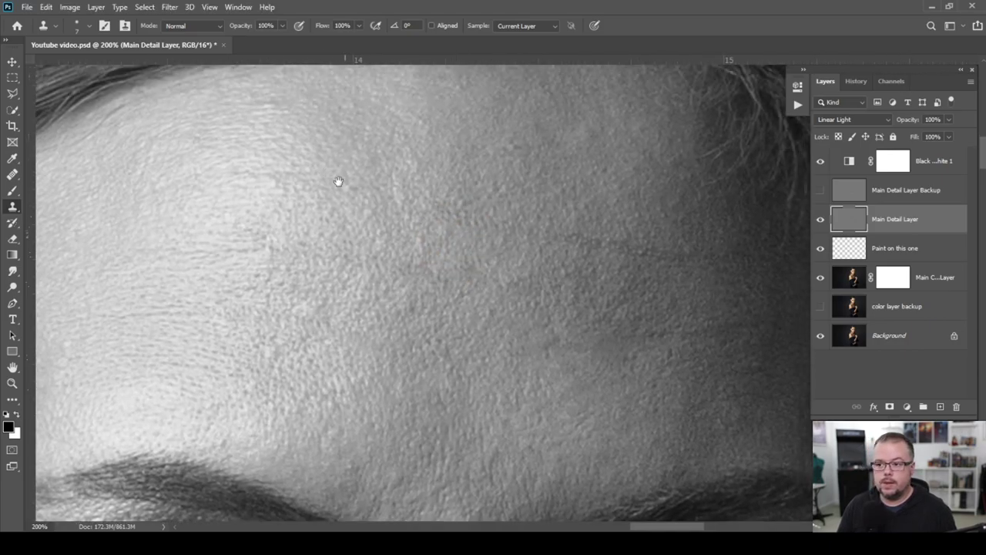
{"action": "mouse_move", "coordinate": [251, 267]}
{"action": "left_mouse_down"}
{"action": "mouse_move", "coordinate": [270, 260]}
{"action": "mouse_move", "coordinate": [276, 241]}
{"action": "left_mouse_up"}
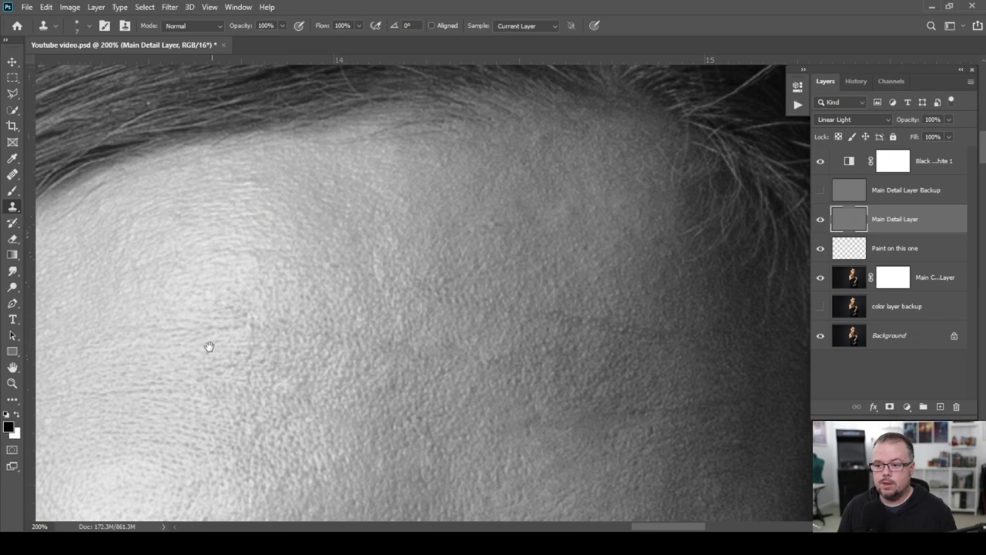
{"action": "scroll", "coordinate": [209, 346], "scroll_direction": "down", "scroll_amount": 4}
{"action": "mouse_move", "coordinate": [270, 329]}
{"action": "left_mouse_down"}
{"action": "mouse_move", "coordinate": [279, 352]}
{"action": "mouse_move", "coordinate": [319, 372]}
{"action": "mouse_move", "coordinate": [272, 260]}
{"action": "mouse_move", "coordinate": [296, 301]}
{"action": "mouse_move", "coordinate": [370, 281]}
{"action": "left_mouse_up"}
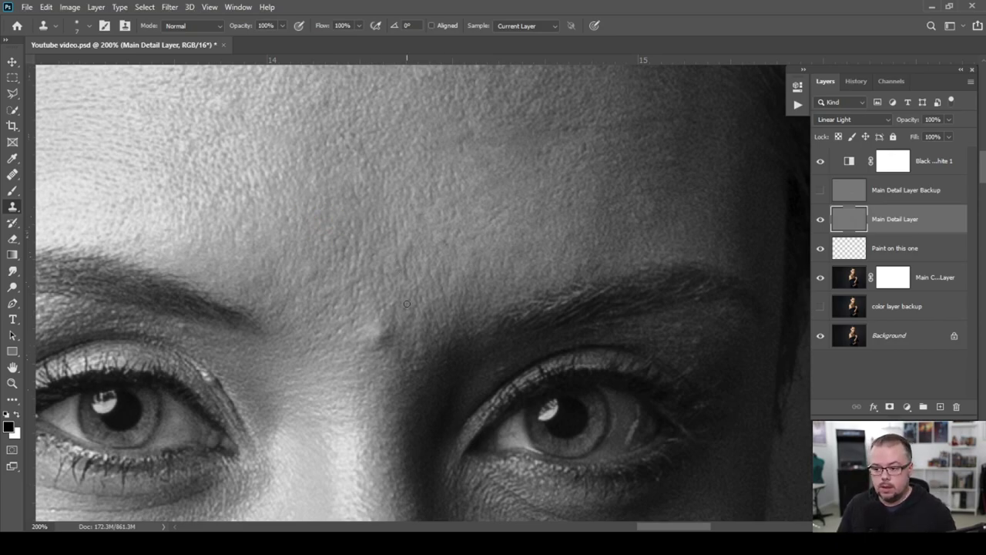
{"action": "mouse_move", "coordinate": [373, 330]}
{"action": "left_mouse_down"}
{"action": "mouse_move", "coordinate": [372, 341]}
{"action": "mouse_move", "coordinate": [383, 321]}
{"action": "mouse_move", "coordinate": [391, 330]}
{"action": "mouse_move", "coordinate": [378, 311]}
{"action": "left_mouse_up"}
- Sample clean brow skin and clone out the spots between and above the eyebrows
{"action": "left_click", "coordinate": [370, 275], "text": "alt"}
{"action": "left_click", "coordinate": [374, 315], "text": "alt"}
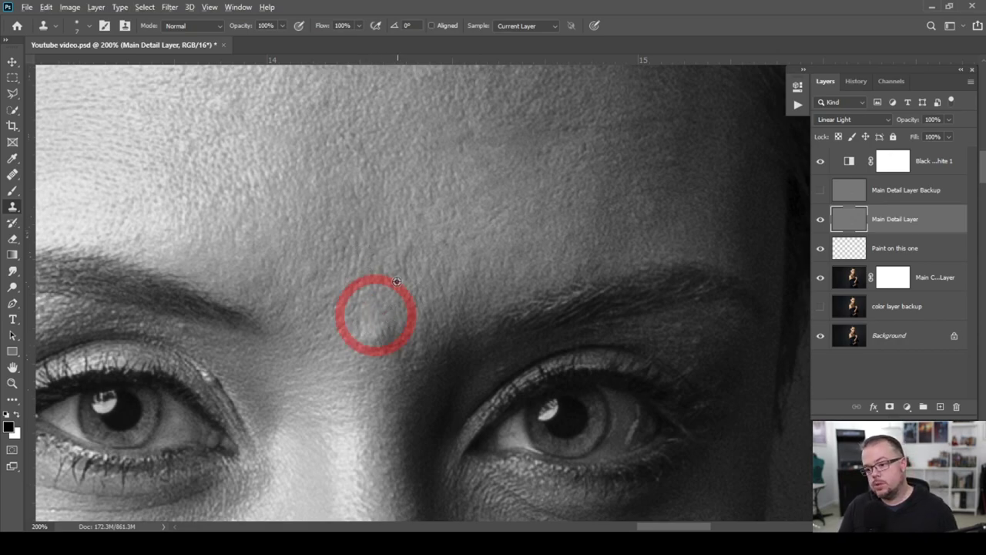
{"action": "mouse_move", "coordinate": [365, 364]}
{"action": "left_mouse_down"}
{"action": "mouse_move", "coordinate": [383, 350]}
{"action": "mouse_move", "coordinate": [370, 329]}
{"action": "left_mouse_up"}
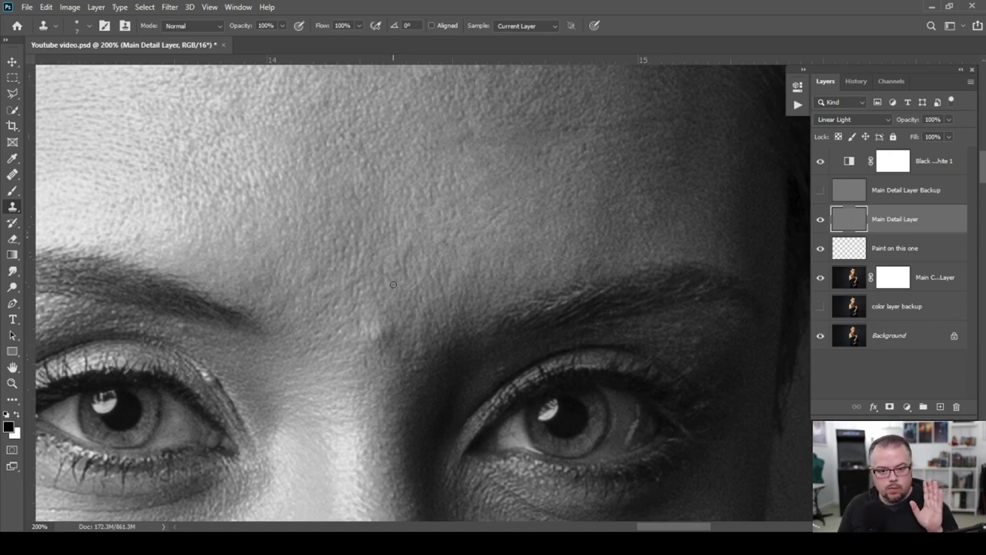
{"action": "mouse_move", "coordinate": [301, 266]}
{"action": "left_mouse_down"}
{"action": "mouse_move", "coordinate": [306, 350]}
{"action": "mouse_move", "coordinate": [307, 288]}
{"action": "left_mouse_up"}
{"action": "left_click", "coordinate": [306, 321]}
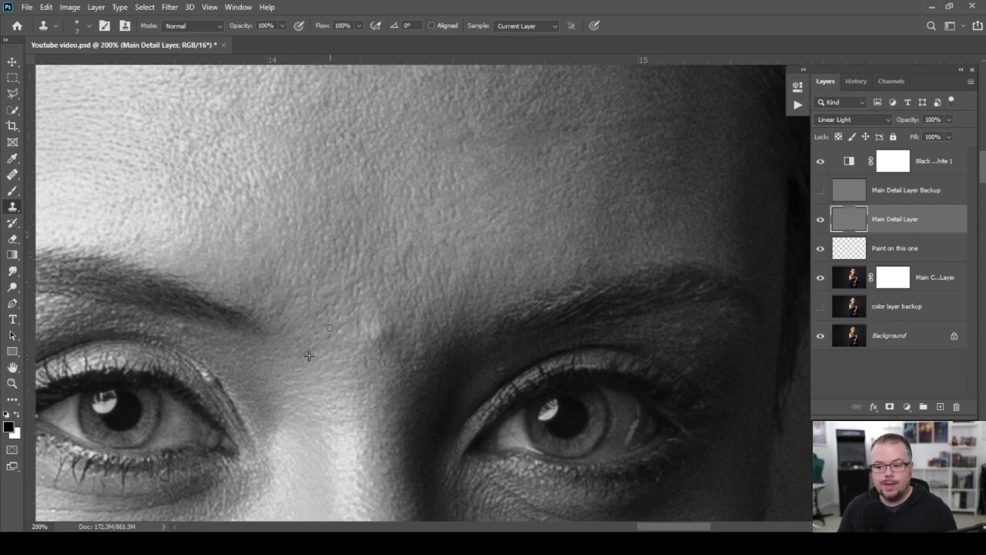
{"action": "left_click", "coordinate": [308, 346]}
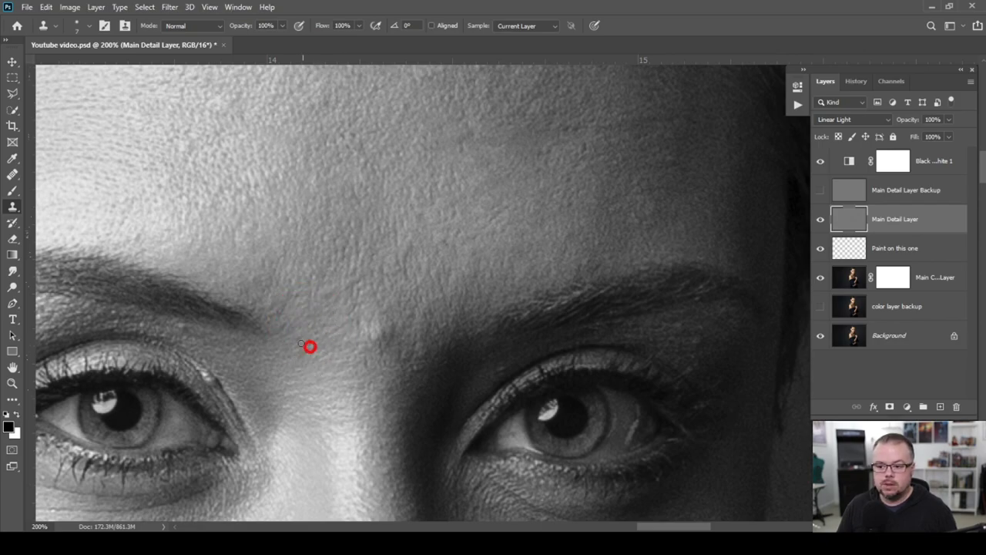
{"action": "mouse_move", "coordinate": [272, 305]}
{"action": "left_mouse_down"}
{"action": "mouse_move", "coordinate": [346, 303]}
{"action": "mouse_move", "coordinate": [352, 259]}
{"action": "mouse_move", "coordinate": [417, 141]}
{"action": "mouse_move", "coordinate": [242, 242]}
{"action": "mouse_move", "coordinate": [282, 356]}
{"action": "mouse_move", "coordinate": [59, 313]}
{"action": "mouse_move", "coordinate": [315, 414]}
{"action": "mouse_move", "coordinate": [506, 280]}
{"action": "left_mouse_up"}
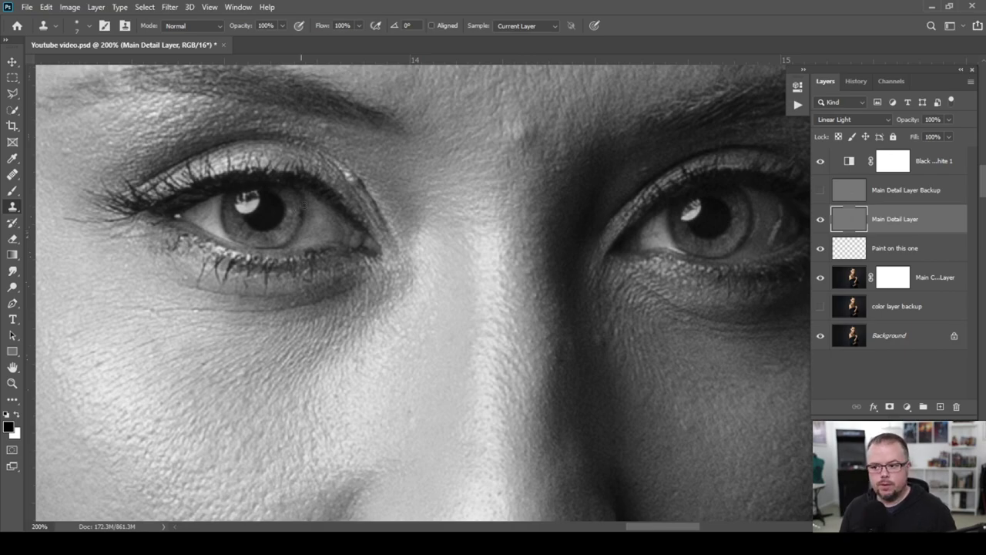
- Move to the left eye and cheek, sample clean cheek skin, and clone over the area below the eye
{"action": "scroll", "coordinate": [483, 249], "scroll_direction": "up", "scroll_amount": 5}
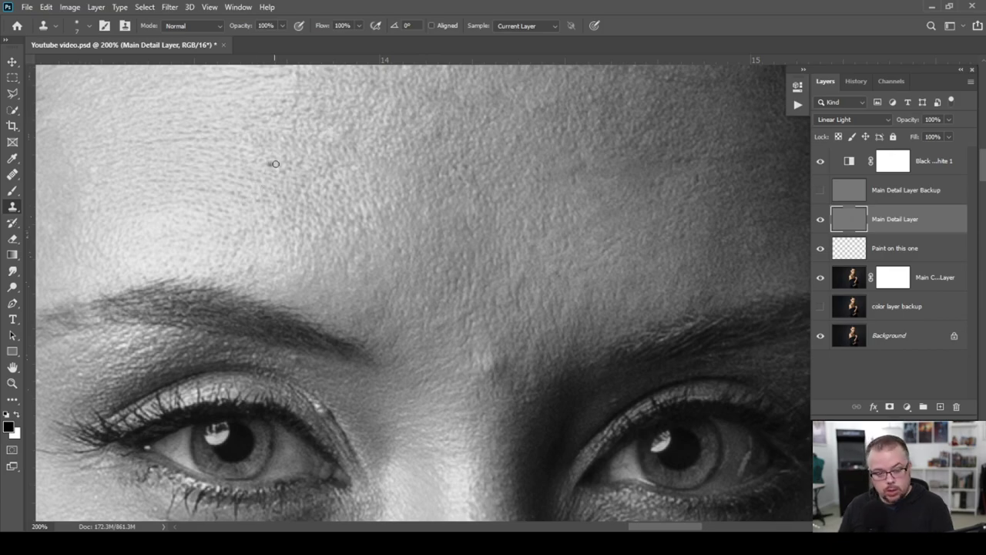
{"action": "left_click_drag", "start_coordinate": [196, 213], "coordinate": [486, 126]}
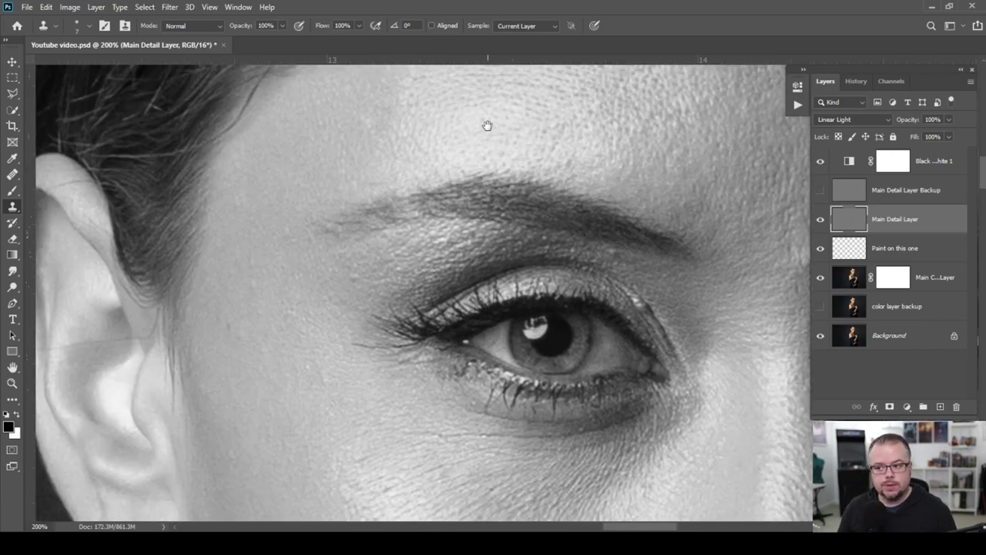
{"action": "mouse_move", "coordinate": [276, 265]}
{"action": "left_mouse_down"}
{"action": "mouse_move", "coordinate": [233, 280]}
{"action": "mouse_move", "coordinate": [269, 331]}
{"action": "mouse_move", "coordinate": [436, 249]}
{"action": "mouse_move", "coordinate": [390, 344]}
{"action": "left_mouse_up"}
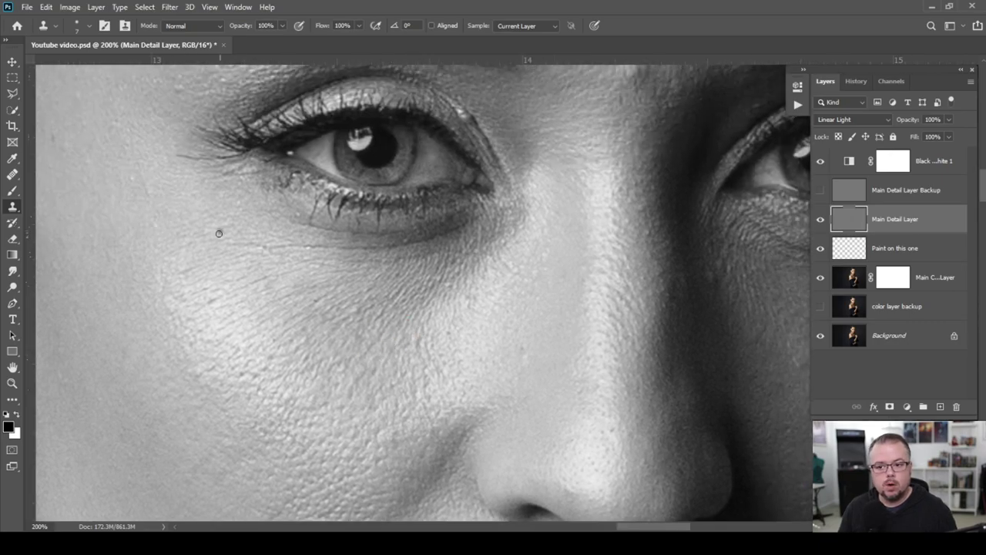
{"action": "left_click", "coordinate": [134, 176], "text": "alt"}
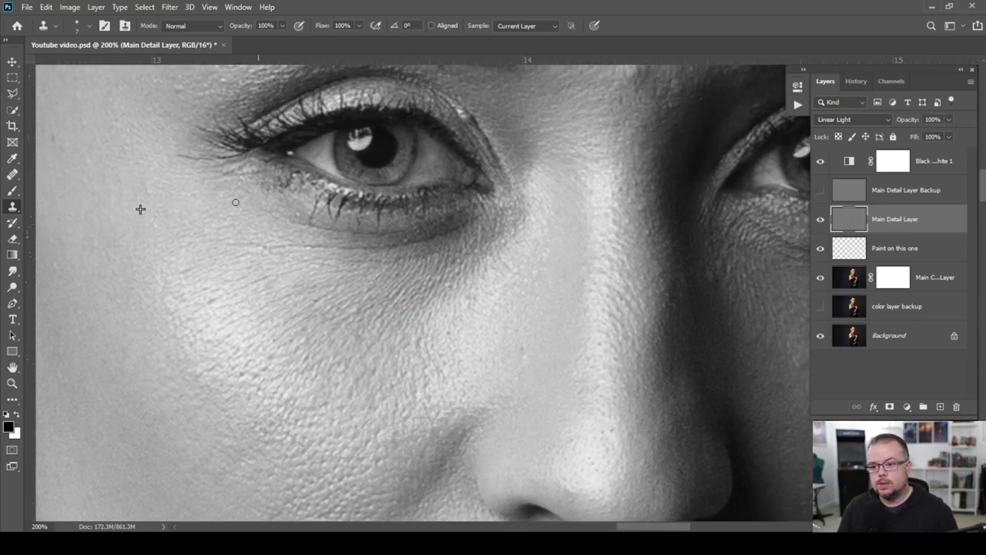
{"action": "mouse_move", "coordinate": [278, 220]}
{"action": "left_mouse_down"}
{"action": "mouse_move", "coordinate": [264, 248]}
{"action": "mouse_move", "coordinate": [357, 253]}
{"action": "mouse_move", "coordinate": [300, 256]}
{"action": "mouse_move", "coordinate": [325, 265]}
{"action": "mouse_move", "coordinate": [251, 256]}
{"action": "mouse_move", "coordinate": [185, 224]}
{"action": "mouse_move", "coordinate": [231, 239]}
{"action": "left_mouse_up"}
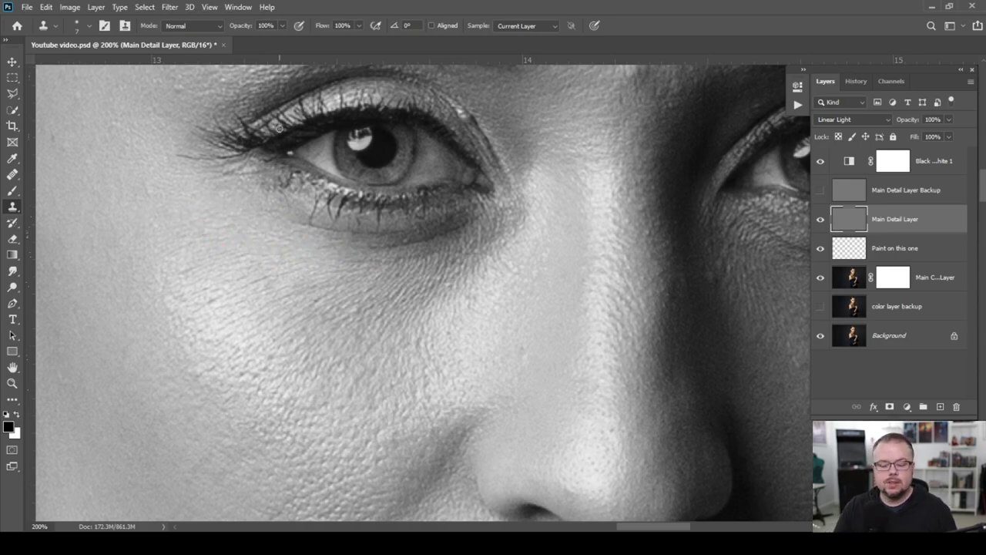
- Zoom in on the skin below the left eye to 1200% to see individual pixels
{"action": "key", "text": "z"}
{"action": "left_click", "coordinate": [282, 276]}
{"action": "left_click", "coordinate": [238, 311]}
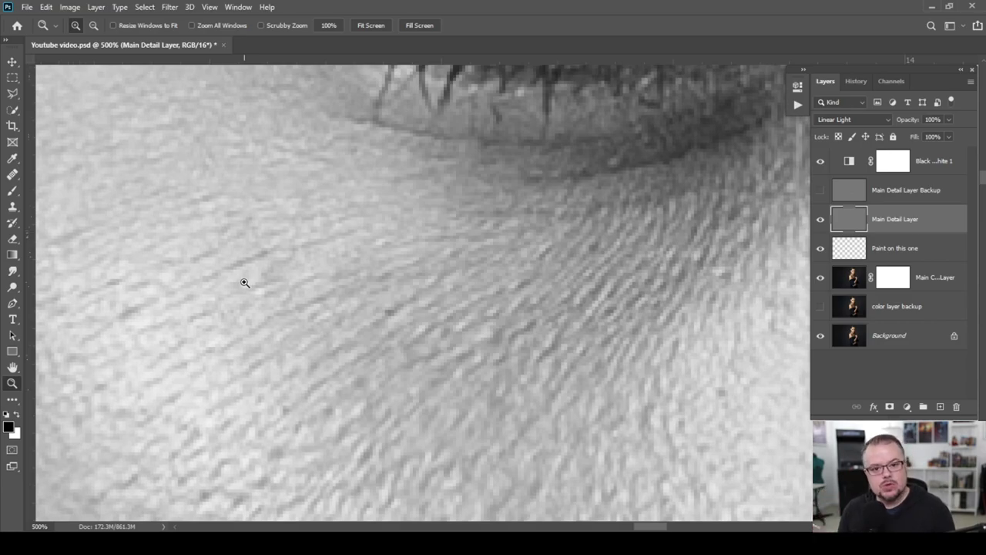
{"action": "left_click", "coordinate": [271, 250]}
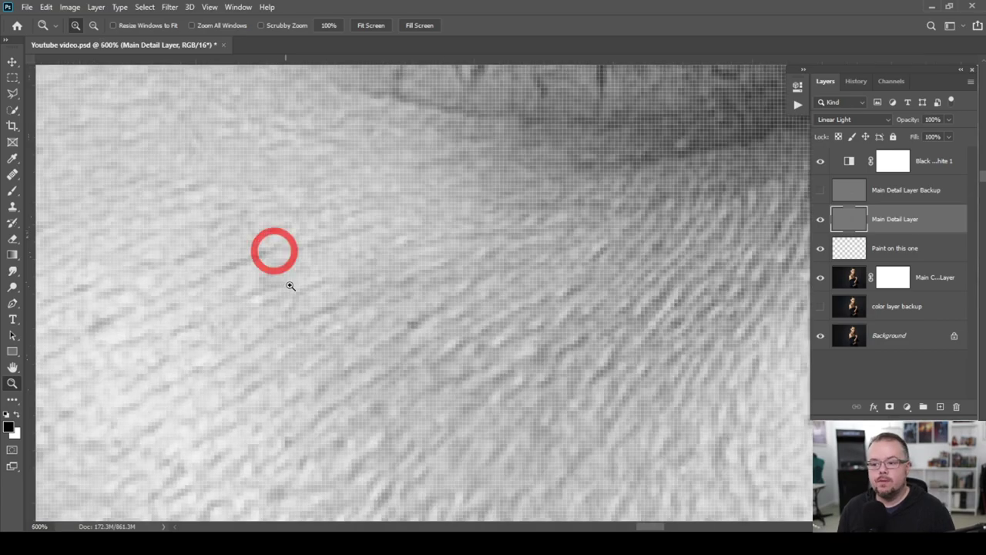
{"action": "left_click", "coordinate": [279, 260]}
{"action": "left_click", "coordinate": [286, 269]}
{"action": "left_click", "coordinate": [252, 256]}
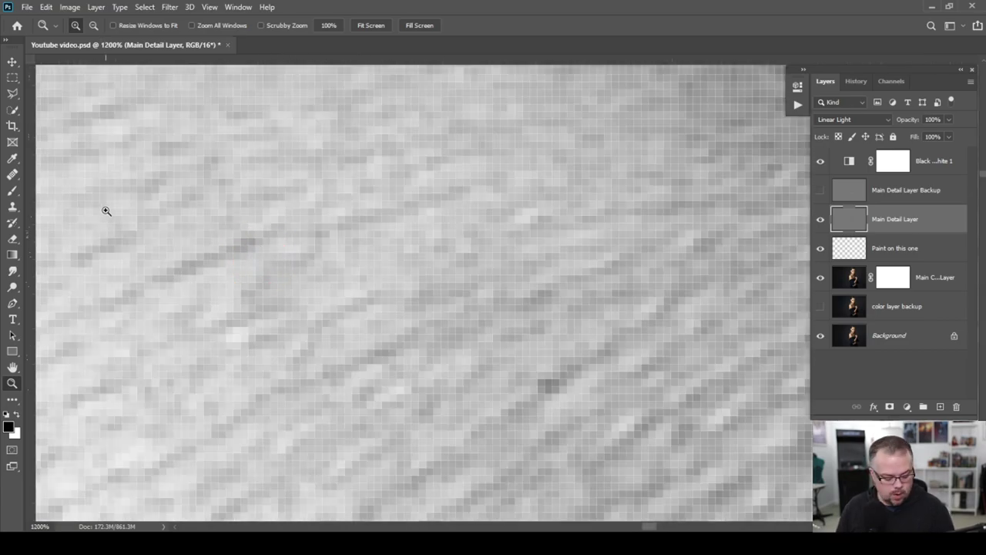
- With a one-pixel Clone Stamp, sample clean texture and stamp over the dark spot, then zoom out
{"action": "key", "text": "s"}
{"action": "key", "text": "bracketleft"}
{"action": "key", "text": "bracketleft"}
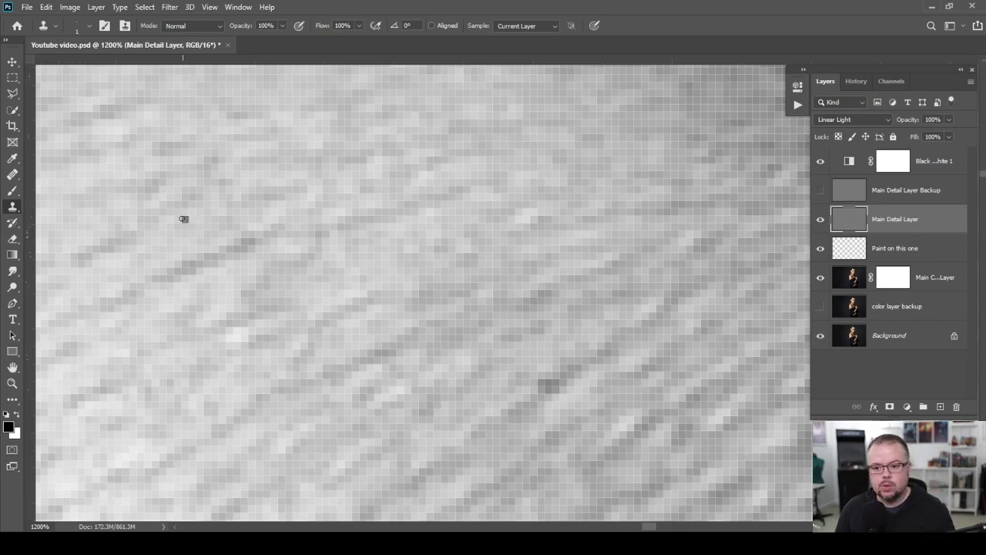
{"action": "left_click", "coordinate": [176, 241], "text": "alt"}
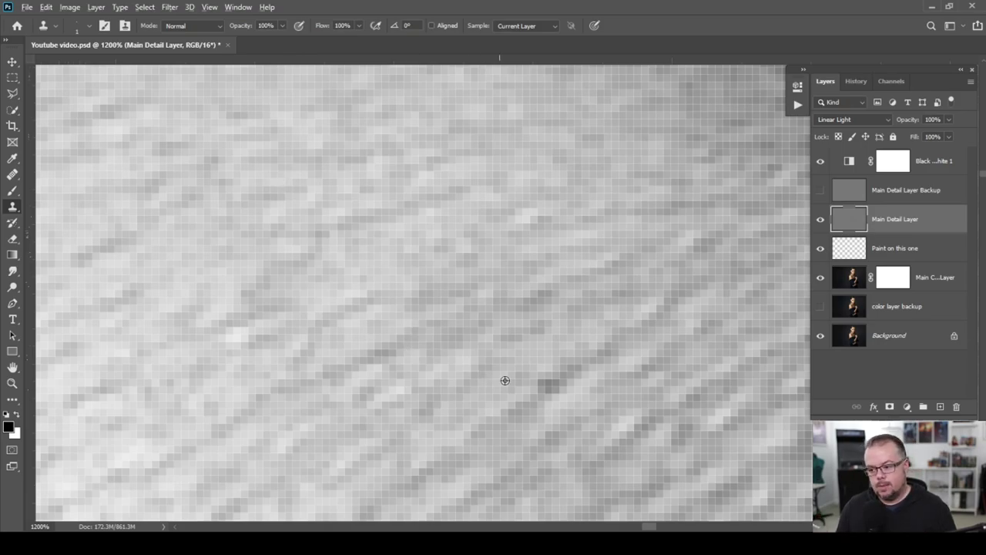
{"action": "left_click", "coordinate": [552, 375], "text": "alt"}
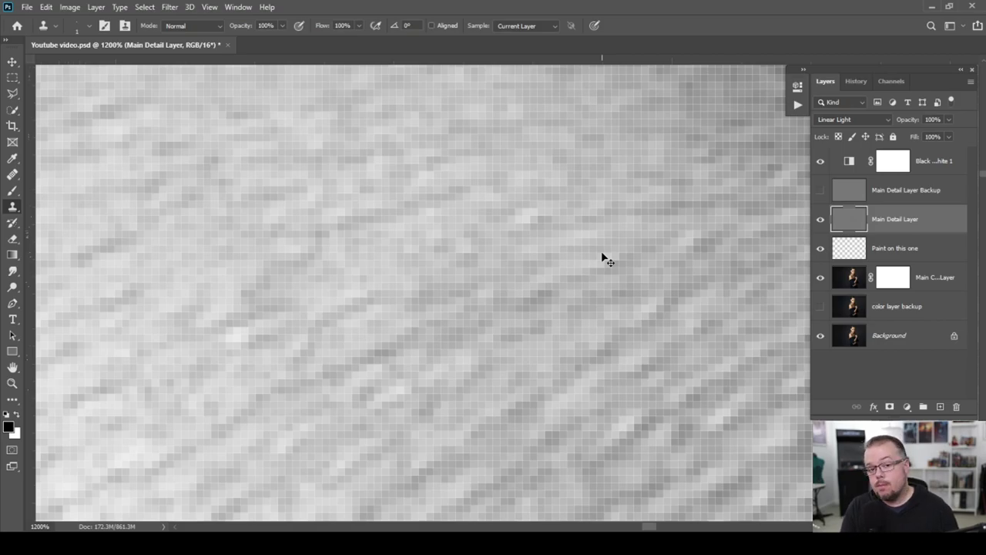
{"action": "scroll", "coordinate": [603, 258], "scroll_direction": "down", "scroll_amount": 5}
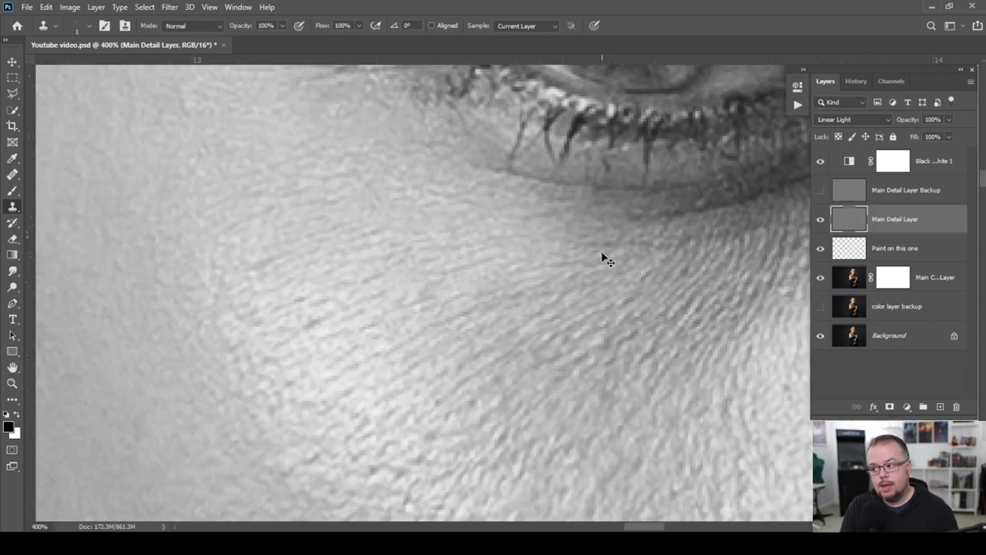
- Zoom to 200% on the cheek and nose
{"action": "scroll", "coordinate": [603, 258], "scroll_direction": "down", "scroll_amount": 4}
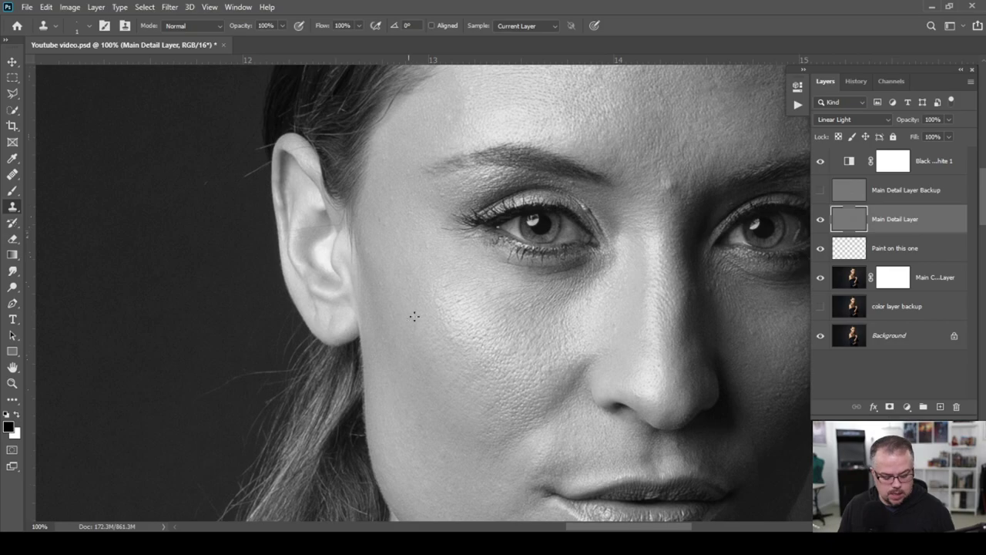
{"action": "key", "text": "z"}
{"action": "left_click_drag", "start_coordinate": [539, 346], "coordinate": [396, 212]}
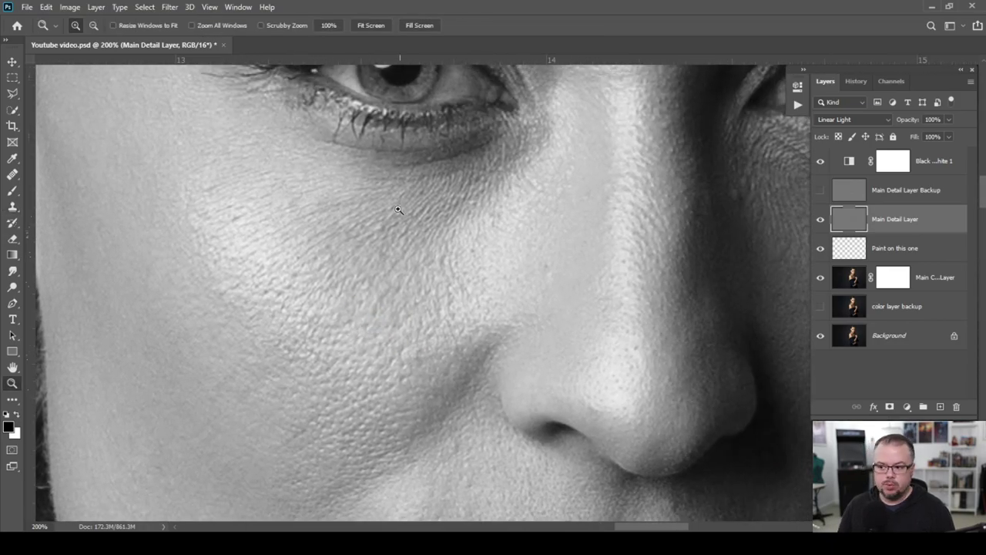
- Sample clean cheek texture with the Clone Stamp and clone over four cheek blemishes
{"action": "key", "text": "s"}
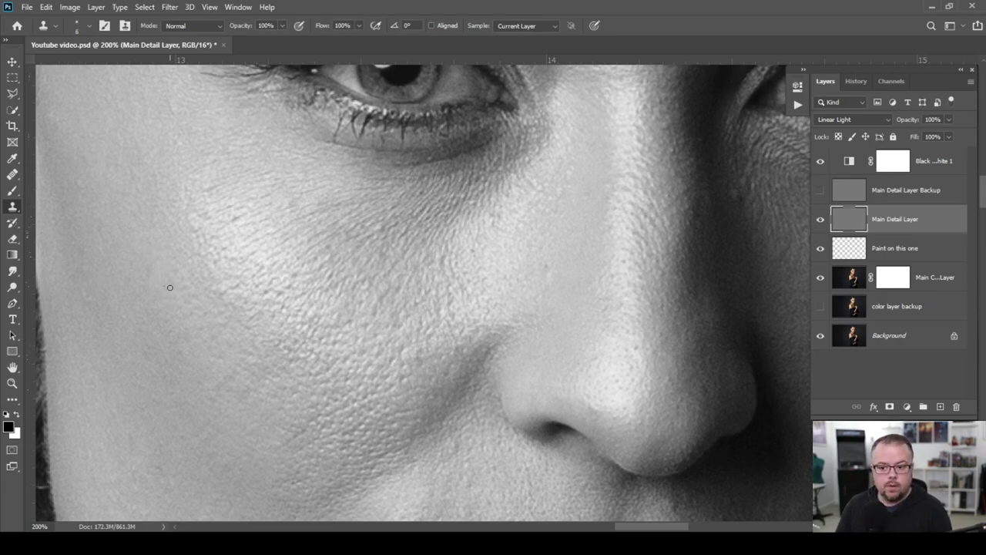
{"action": "left_click", "coordinate": [198, 319], "text": "alt"}
{"action": "left_click_drag", "start_coordinate": [235, 290], "coordinate": [276, 315]}
{"action": "left_click", "coordinate": [270, 316]}
{"action": "left_click", "coordinate": [279, 295]}
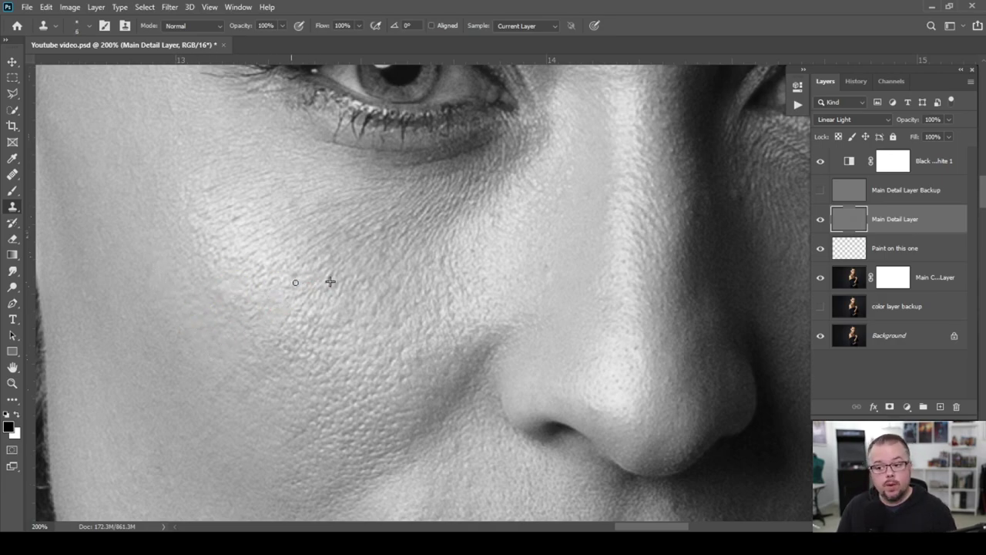
{"action": "left_click", "coordinate": [287, 276]}
- Clone away the blemishes beside the nose, on the nose and at the nose tip
{"action": "scroll", "coordinate": [287, 275], "scroll_direction": "right", "scroll_amount": 4}
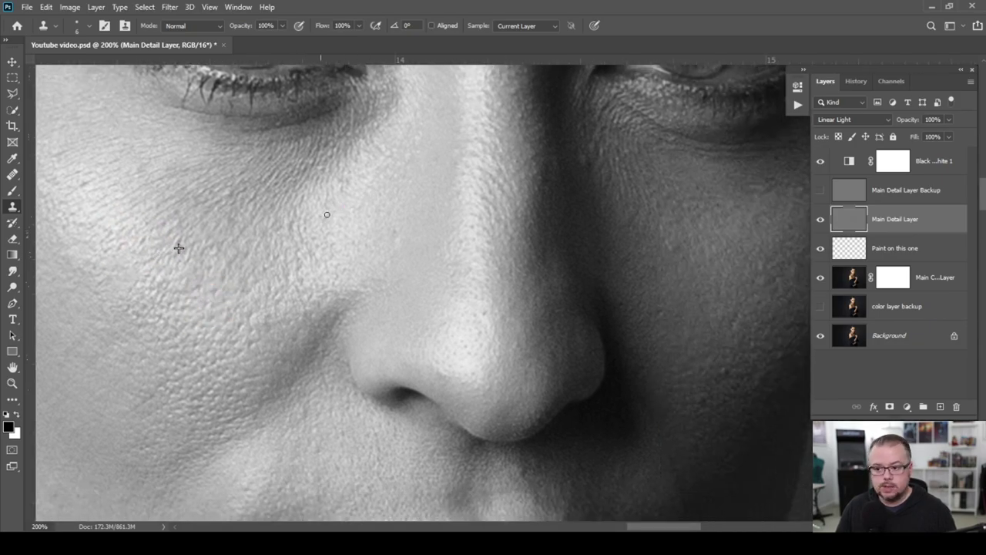
{"action": "left_click", "coordinate": [396, 215], "text": "alt"}
{"action": "left_click", "coordinate": [449, 321]}
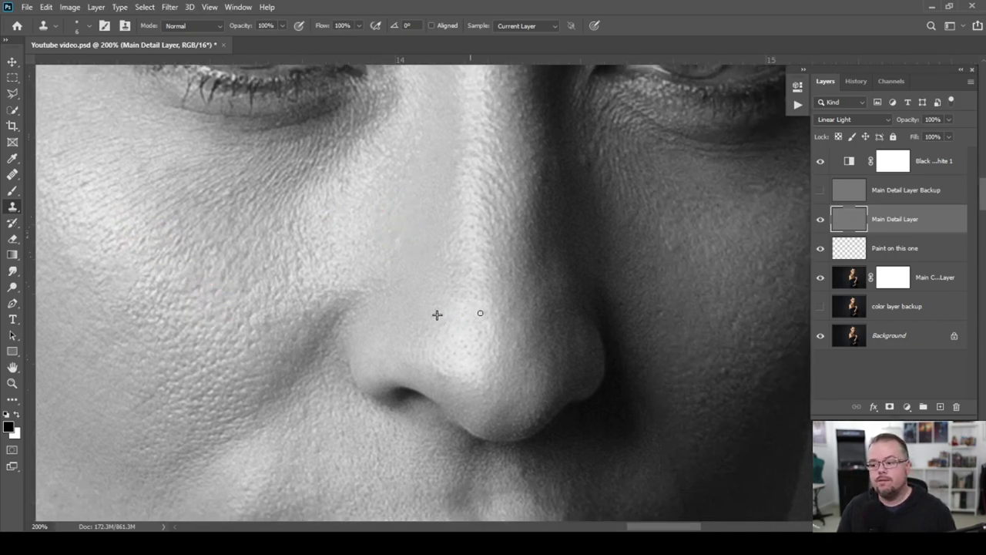
{"action": "left_click", "coordinate": [487, 303]}
{"action": "left_click", "coordinate": [517, 314]}
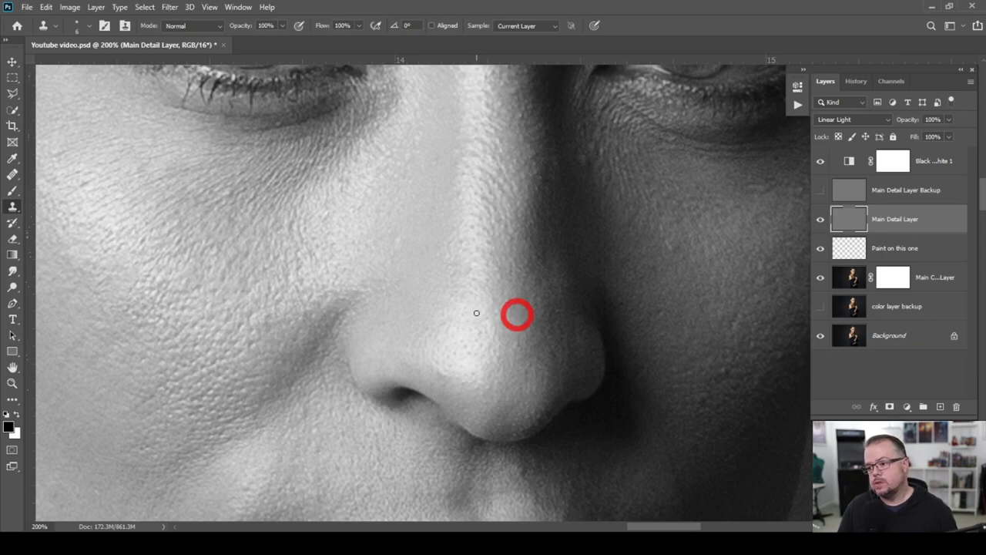
{"action": "left_click", "coordinate": [457, 357]}
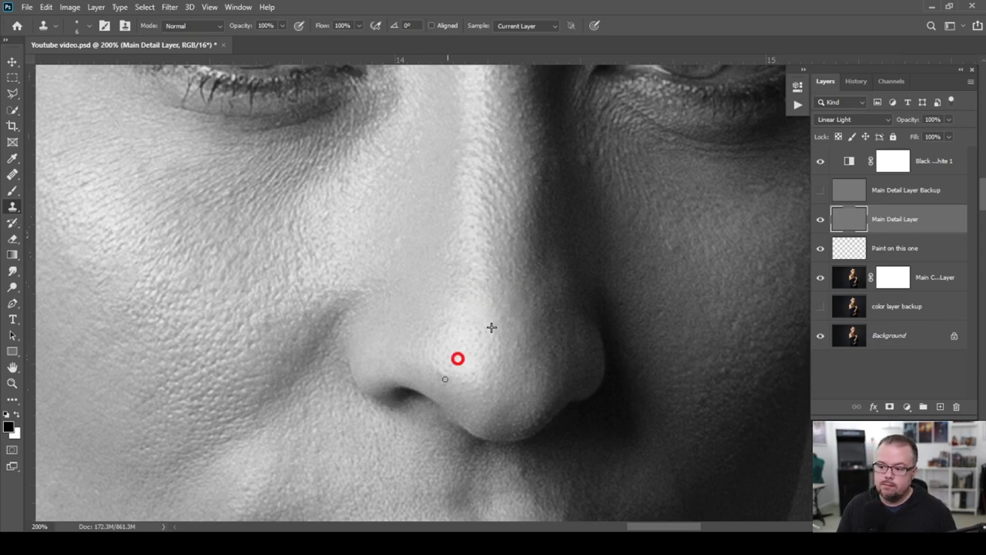
- Move over to the other eye and brows and clone over a brow blemish
{"action": "mouse_move", "coordinate": [456, 370]}
{"action": "left_mouse_down"}
{"action": "mouse_move", "coordinate": [363, 315]}
{"action": "mouse_move", "coordinate": [281, 387]}
{"action": "mouse_move", "coordinate": [294, 390]}
{"action": "left_mouse_up"}
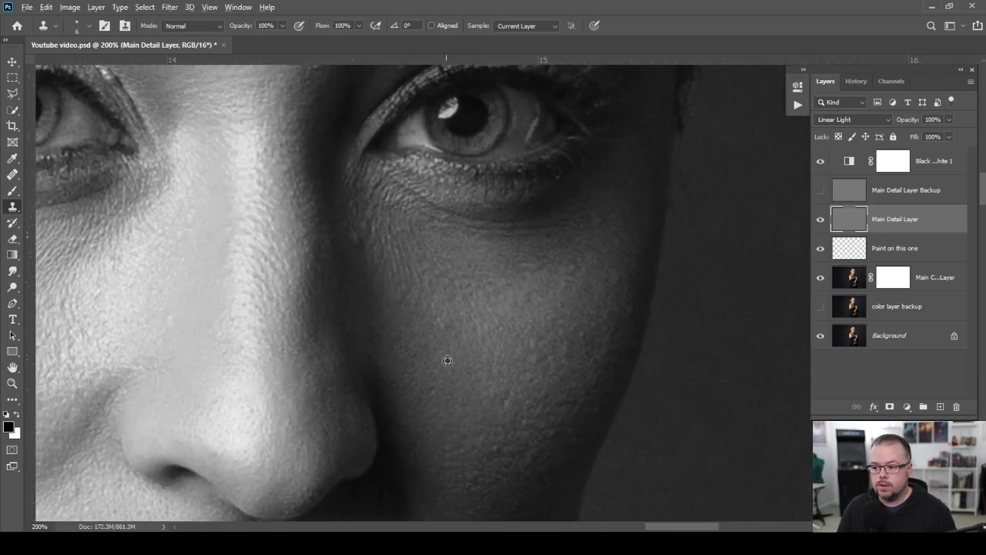
{"action": "left_click", "coordinate": [510, 292], "text": "alt"}
{"action": "left_click_drag", "start_coordinate": [352, 353], "coordinate": [377, 467]}
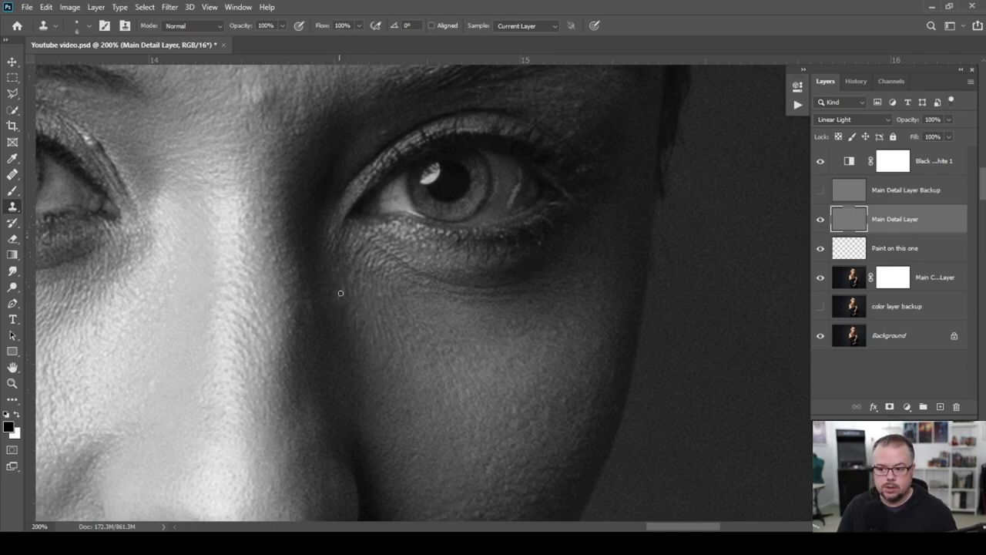
{"action": "left_click_drag", "start_coordinate": [286, 283], "coordinate": [485, 299]}
{"action": "mouse_move", "coordinate": [356, 397]}
{"action": "left_mouse_down"}
{"action": "mouse_move", "coordinate": [315, 421]}
{"action": "mouse_move", "coordinate": [272, 478]}
{"action": "left_mouse_up"}
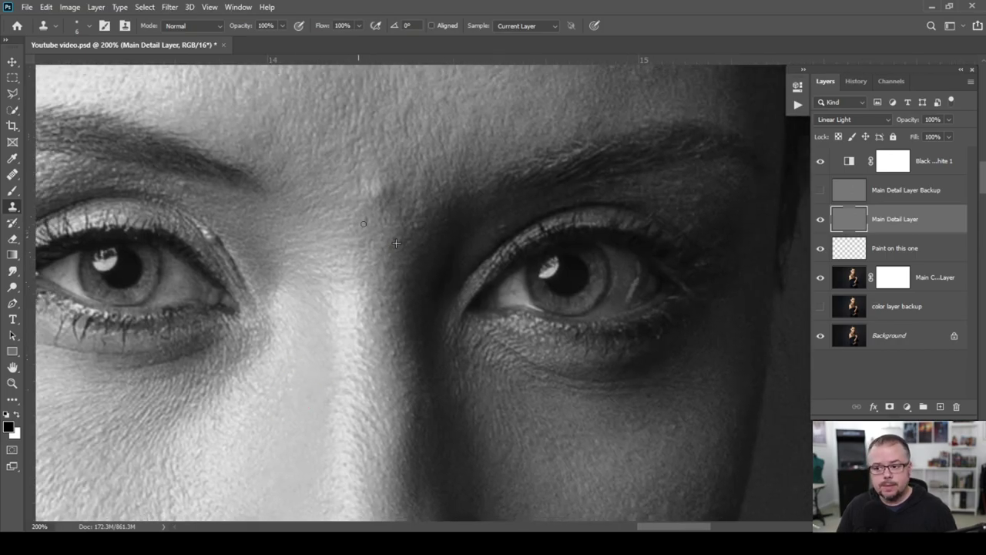
{"action": "left_click", "coordinate": [480, 233]}
- Clone out a blemish above the upper lip and one on the shadowed cheek
{"action": "left_click_drag", "start_coordinate": [487, 209], "coordinate": [271, 439]}
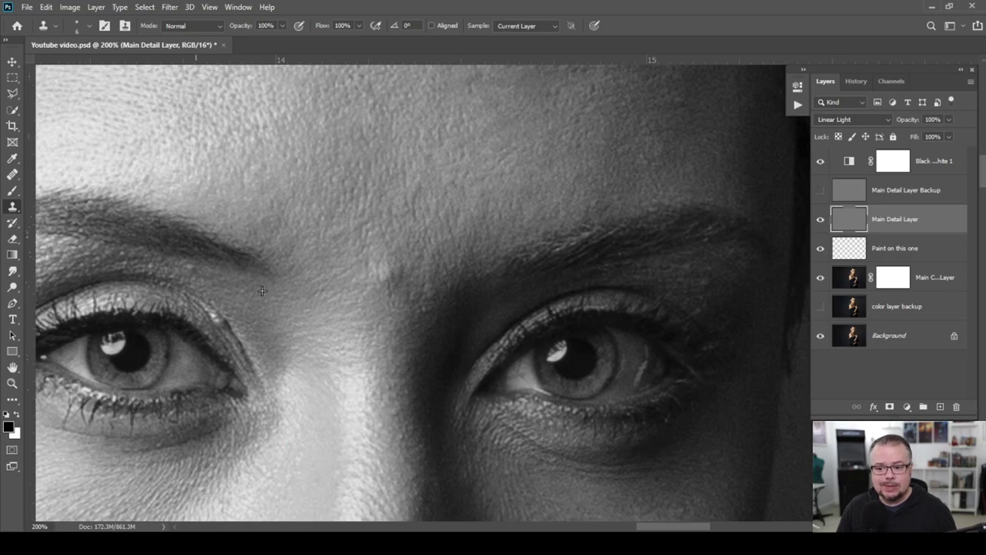
{"action": "left_click_drag", "start_coordinate": [283, 403], "coordinate": [330, 194]}
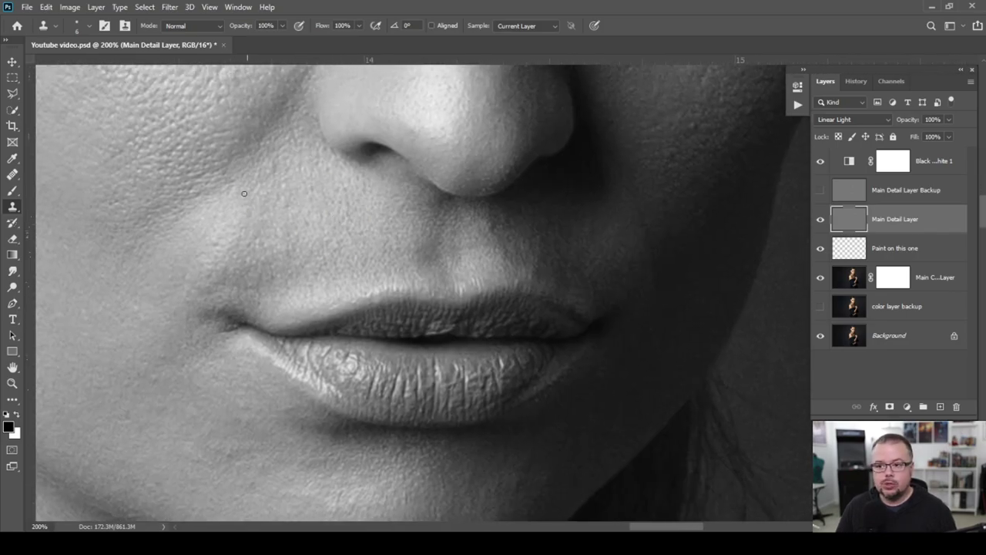
{"action": "left_click", "coordinate": [265, 211]}
{"action": "left_click", "coordinate": [343, 203]}
{"action": "left_click_drag", "start_coordinate": [306, 180], "coordinate": [244, 322]}
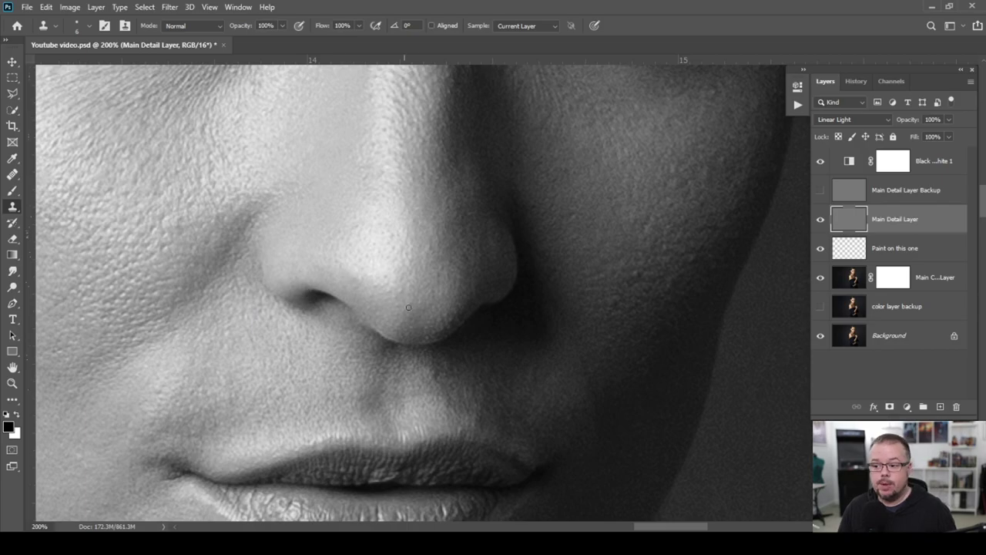
{"action": "left_click_drag", "start_coordinate": [440, 261], "coordinate": [217, 284]}
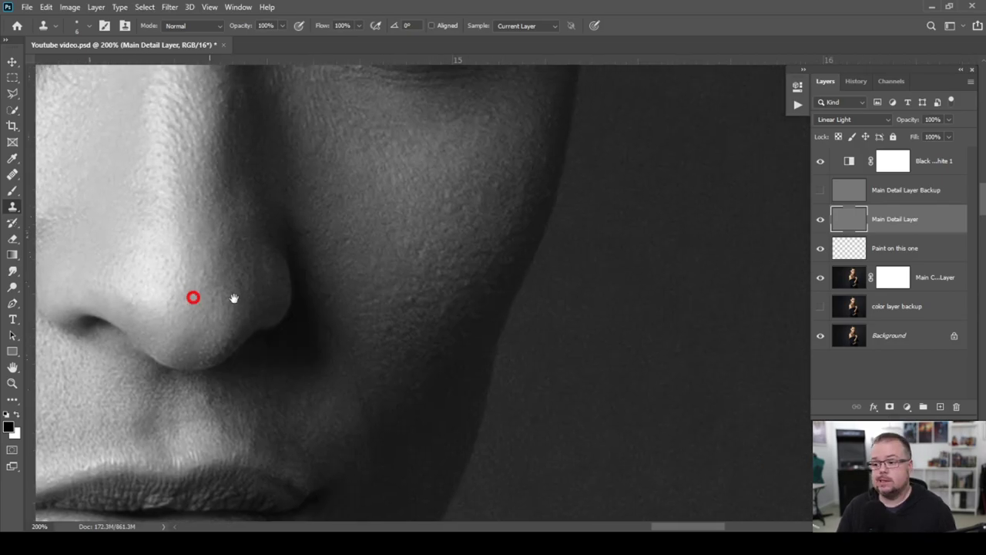
{"action": "left_click", "coordinate": [436, 306]}
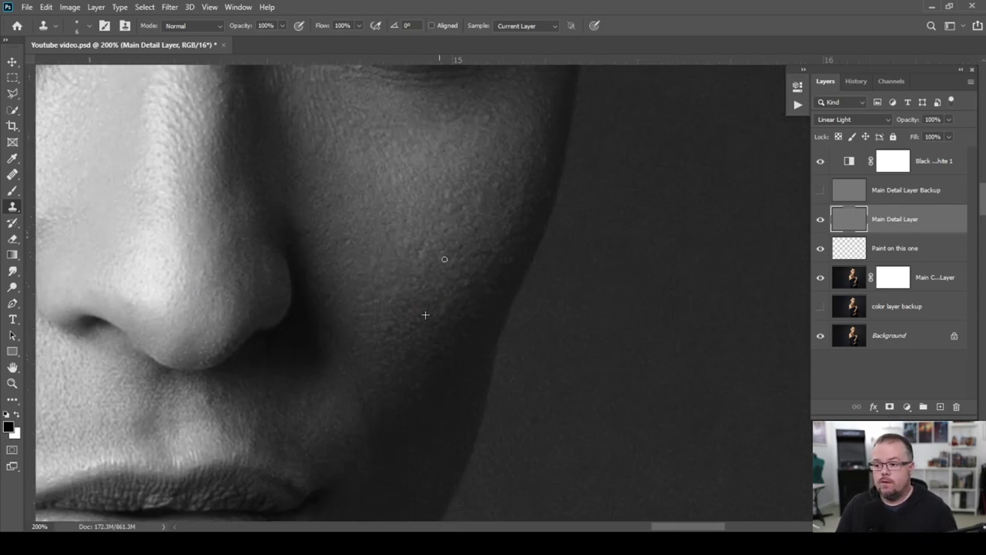
- Clone over blemishes beside the mouth and on the lower cheek near the lips
{"action": "left_click_drag", "start_coordinate": [353, 328], "coordinate": [449, 238]}
{"action": "left_click", "coordinate": [255, 352], "text": "alt"}
{"action": "left_click", "coordinate": [266, 380], "text": "alt"}
{"action": "left_click", "coordinate": [334, 424]}
{"action": "left_click", "coordinate": [137, 246], "text": "alt"}
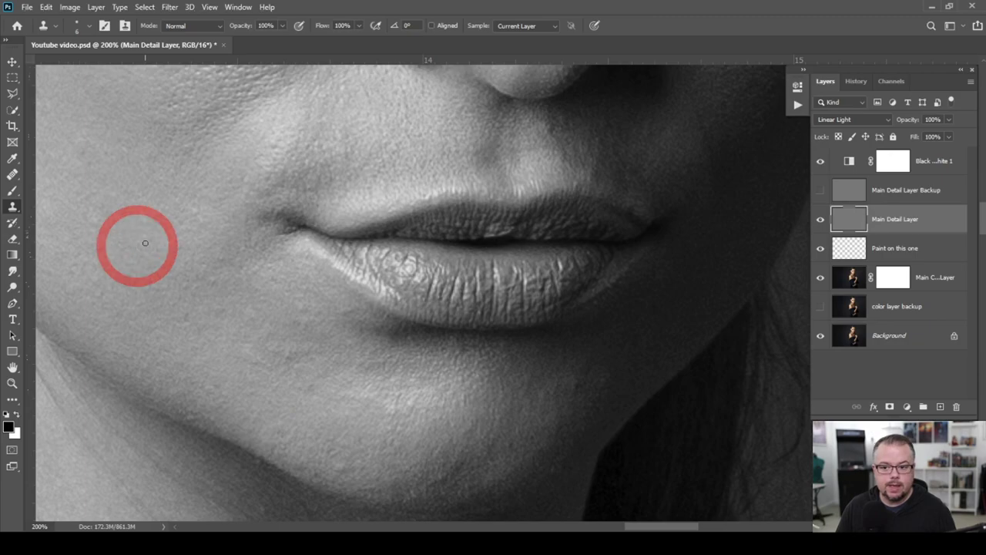
{"action": "left_click_drag", "start_coordinate": [140, 260], "coordinate": [238, 336]}
{"action": "left_click", "coordinate": [279, 321], "text": "alt"}
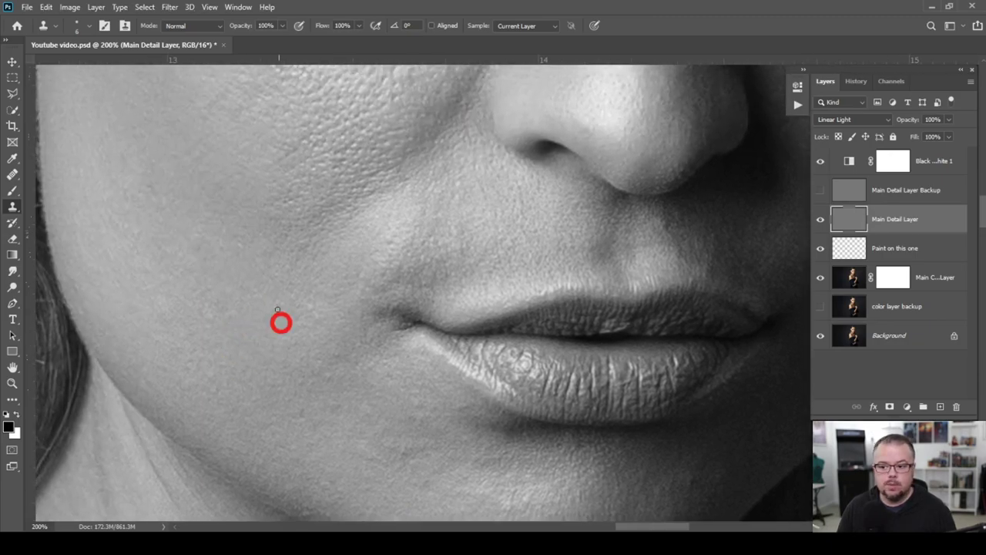
{"action": "left_click", "coordinate": [254, 325]}
{"action": "left_click", "coordinate": [239, 292]}
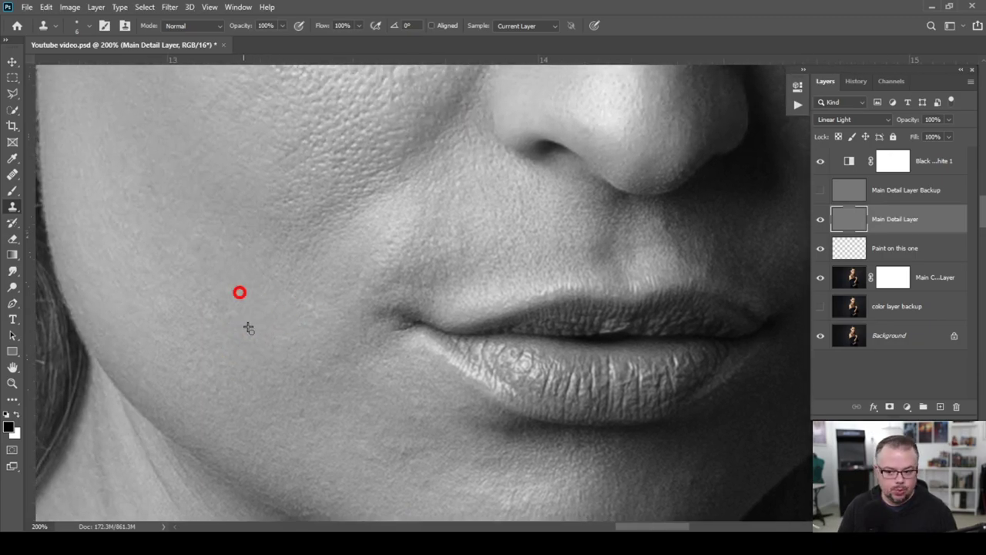
{"action": "left_click", "coordinate": [218, 291], "text": "alt"}
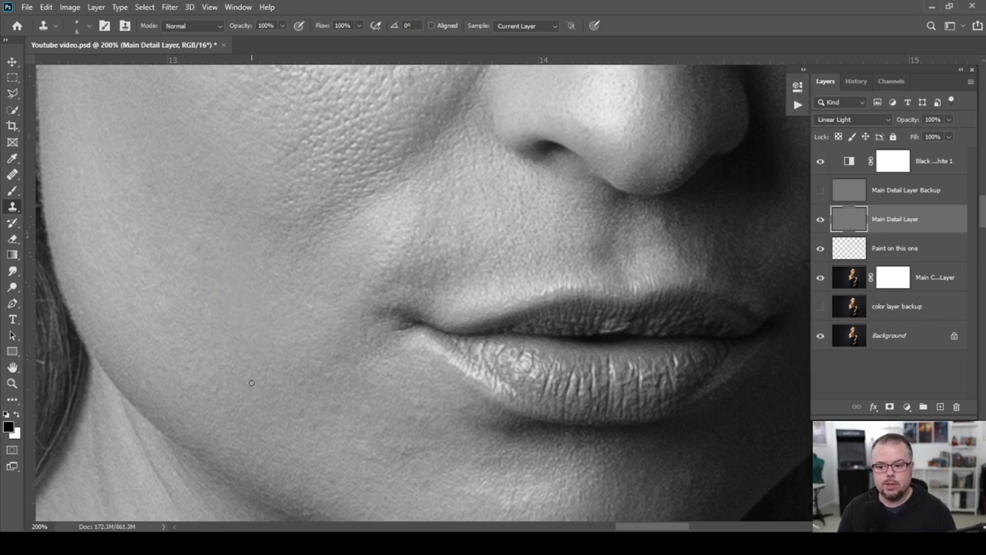
{"action": "left_click_drag", "start_coordinate": [215, 386], "coordinate": [162, 294]}
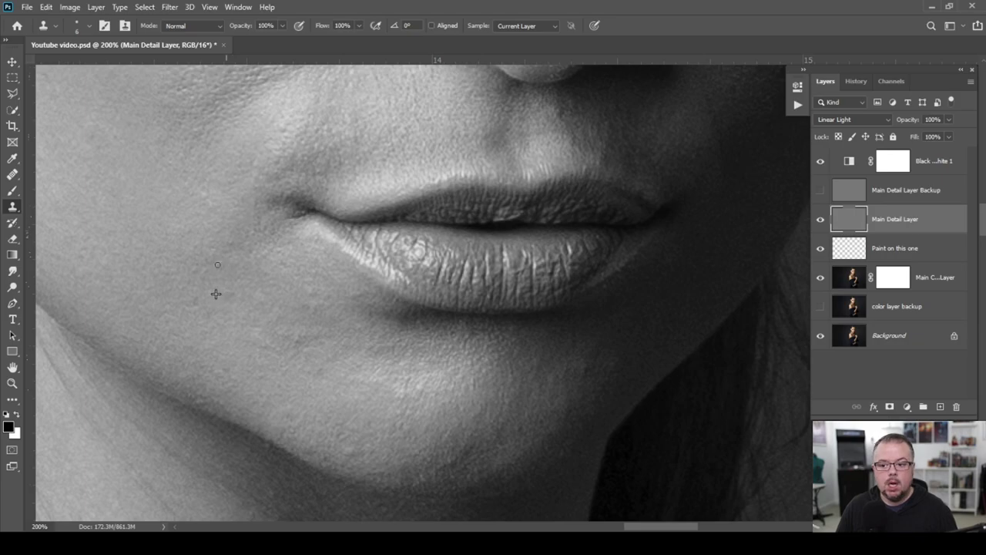
- Clone over the lower-cheek blemishes and the first spots on the chin
{"action": "left_click", "coordinate": [174, 235]}
{"action": "left_click", "coordinate": [190, 266]}
{"action": "mouse_move", "coordinate": [185, 276]}
{"action": "left_mouse_down"}
{"action": "mouse_move", "coordinate": [211, 245]}
{"action": "mouse_move", "coordinate": [148, 269]}
{"action": "left_mouse_up"}
{"action": "left_click", "coordinate": [251, 346]}
{"action": "left_click", "coordinate": [244, 350]}
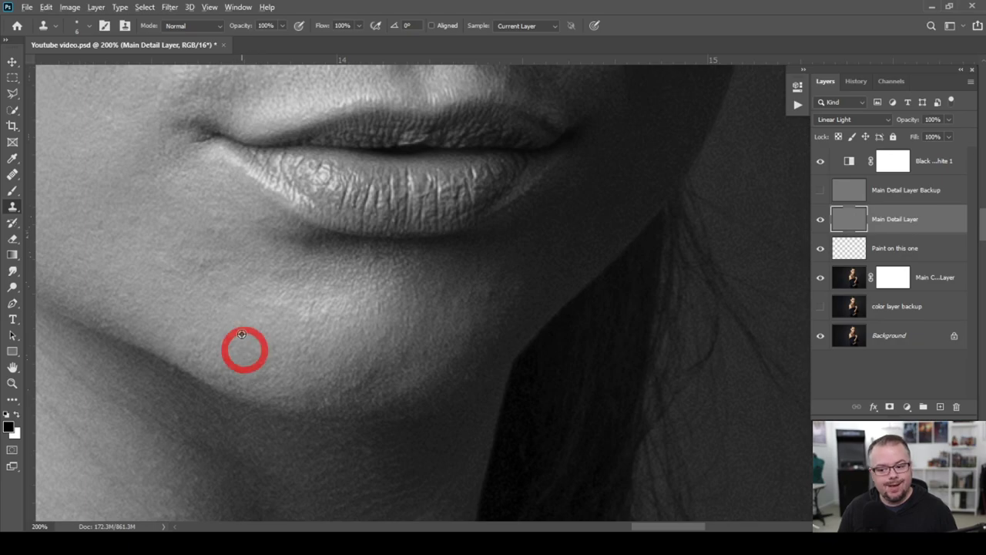
{"action": "left_click", "coordinate": [241, 332], "text": "alt"}
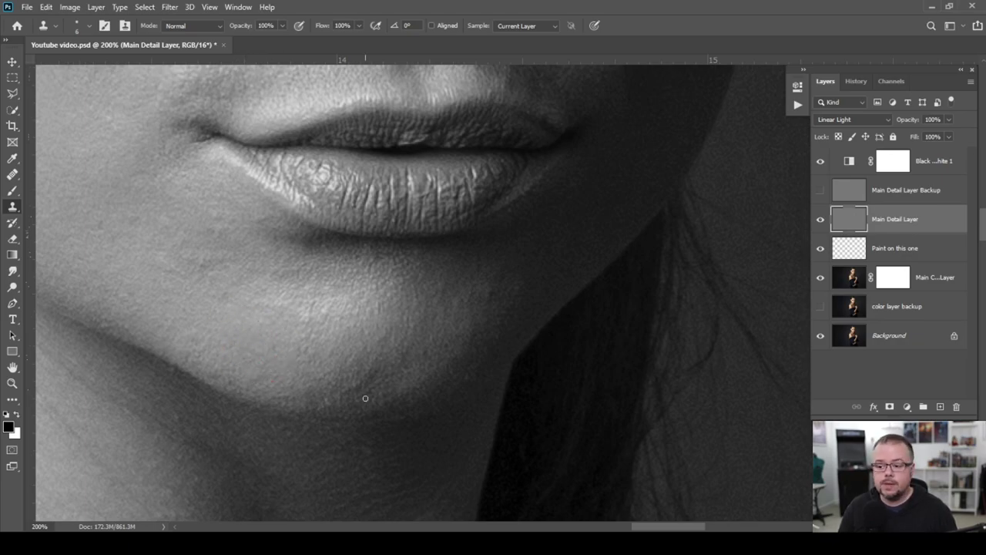
{"action": "left_click", "coordinate": [404, 364]}
{"action": "left_click", "coordinate": [366, 360]}
- Clone away more chin marks and the blemishes near the lip corner
{"action": "left_click_drag", "start_coordinate": [354, 383], "coordinate": [308, 458]}
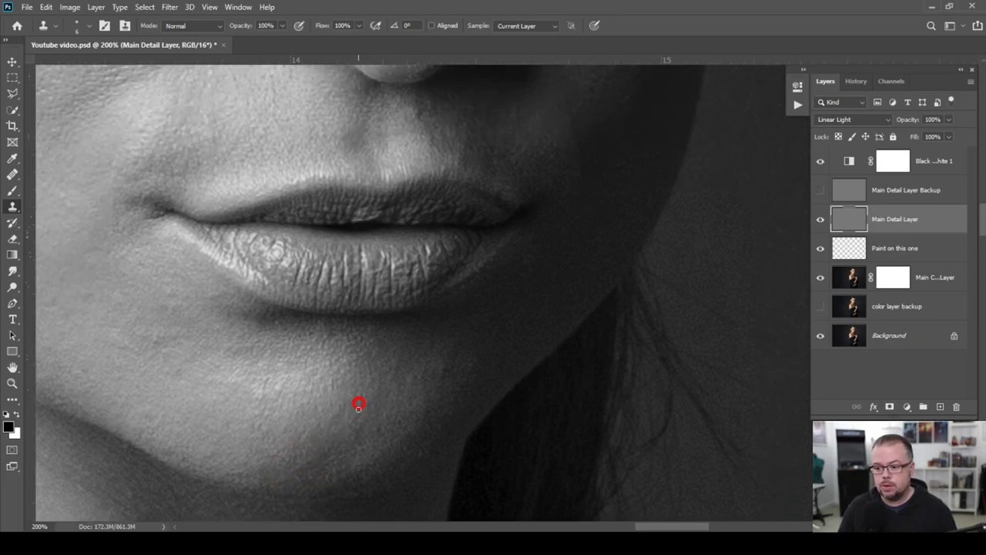
{"action": "left_click", "coordinate": [297, 389]}
{"action": "left_click", "coordinate": [251, 412]}
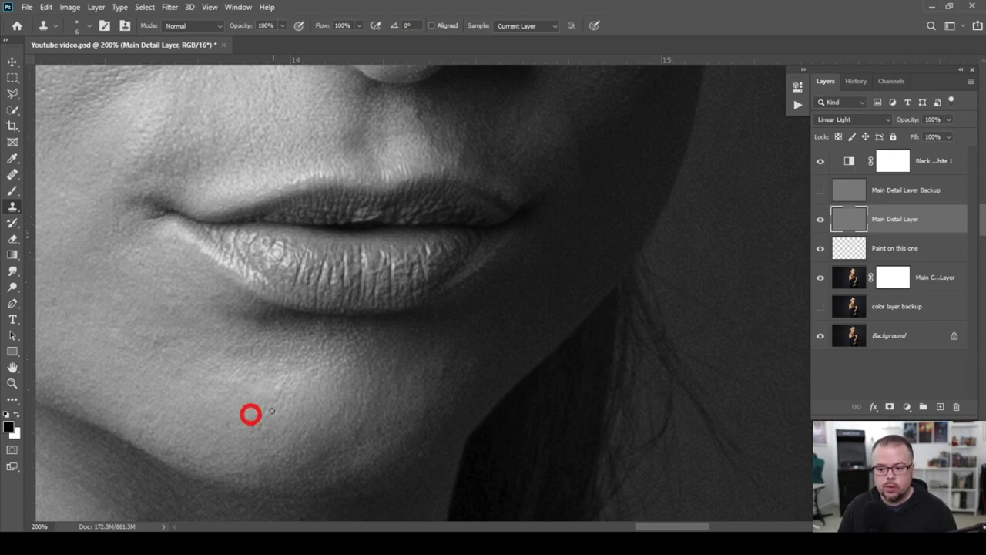
{"action": "left_click_drag", "start_coordinate": [401, 402], "coordinate": [270, 390]}
{"action": "left_click", "coordinate": [307, 353]}
{"action": "left_click", "coordinate": [386, 239]}
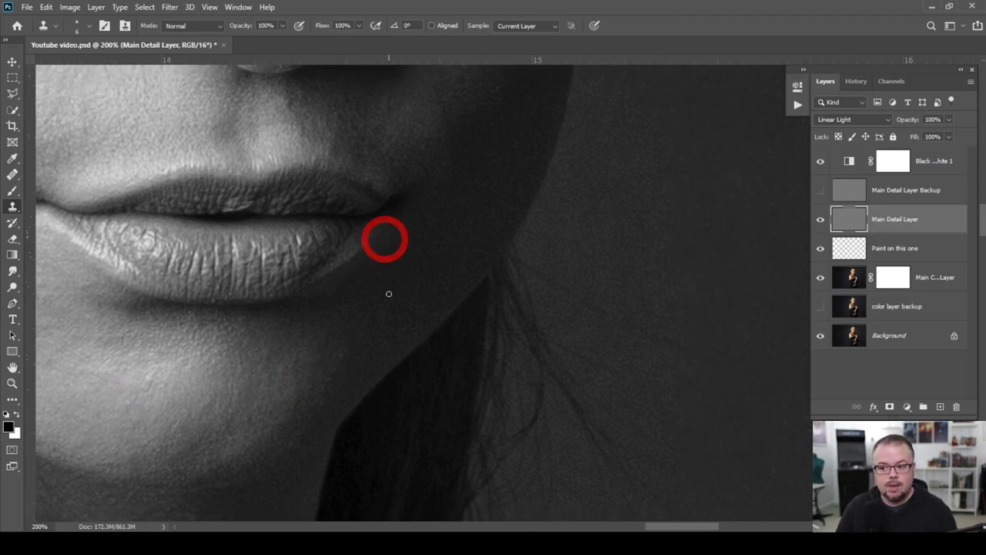
{"action": "left_click", "coordinate": [410, 251]}
{"action": "left_click", "coordinate": [376, 272]}
{"action": "left_click", "coordinate": [353, 267]}
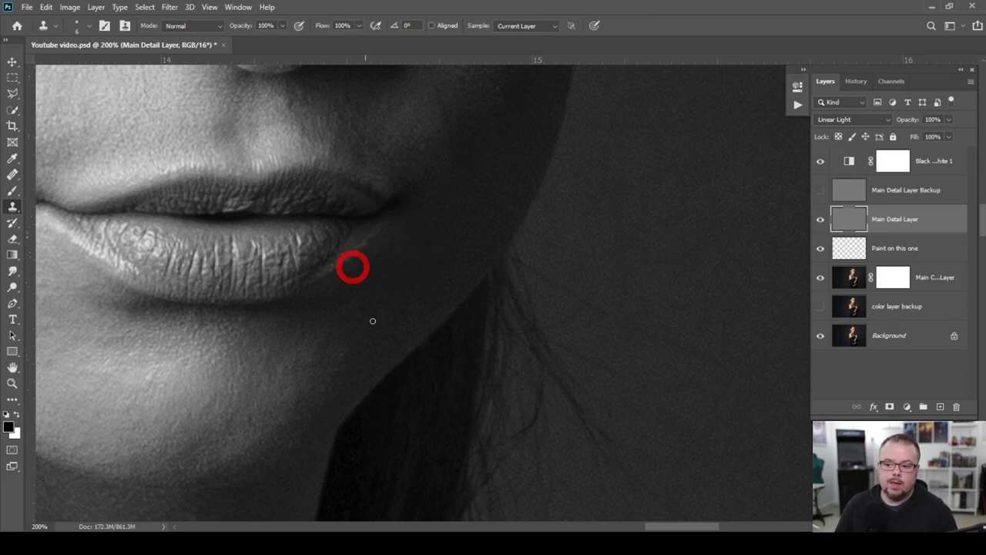
{"action": "left_click", "coordinate": [336, 347]}
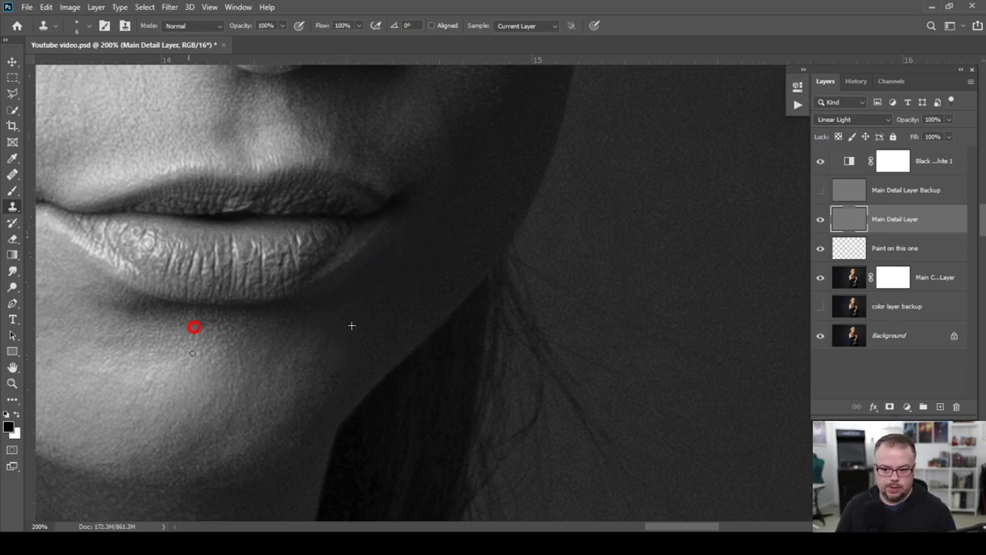
- Resample clean chin skin and clone out the remaining blemishes on the chin's left side
{"action": "left_click_drag", "start_coordinate": [211, 389], "coordinate": [231, 393]}
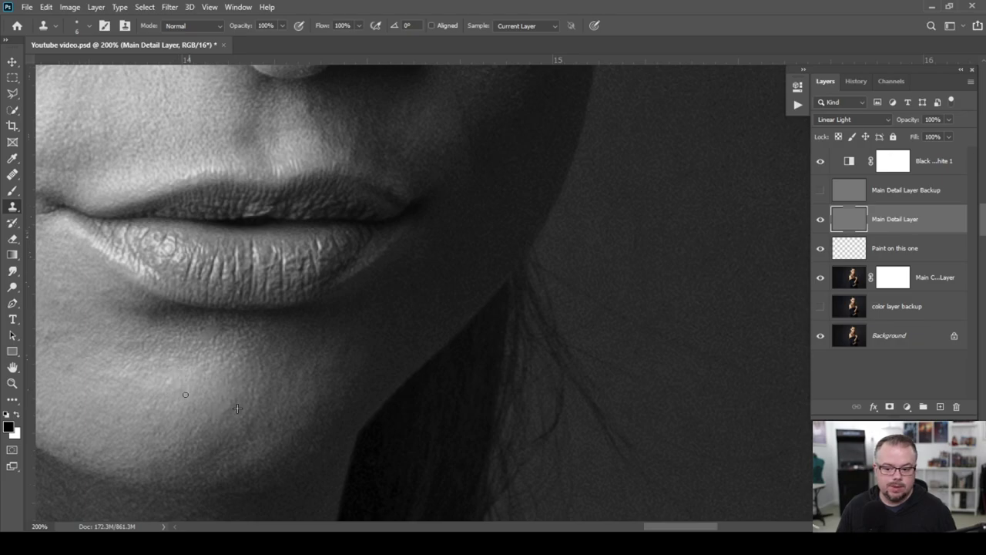
{"action": "left_click", "coordinate": [198, 390]}
{"action": "left_click", "coordinate": [178, 383]}
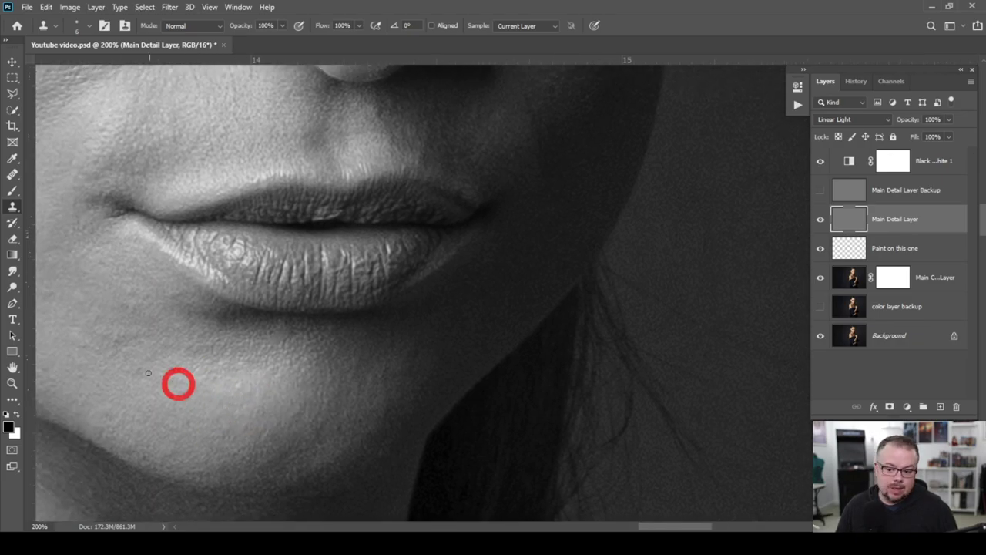
{"action": "left_click_drag", "start_coordinate": [148, 373], "coordinate": [255, 392]}
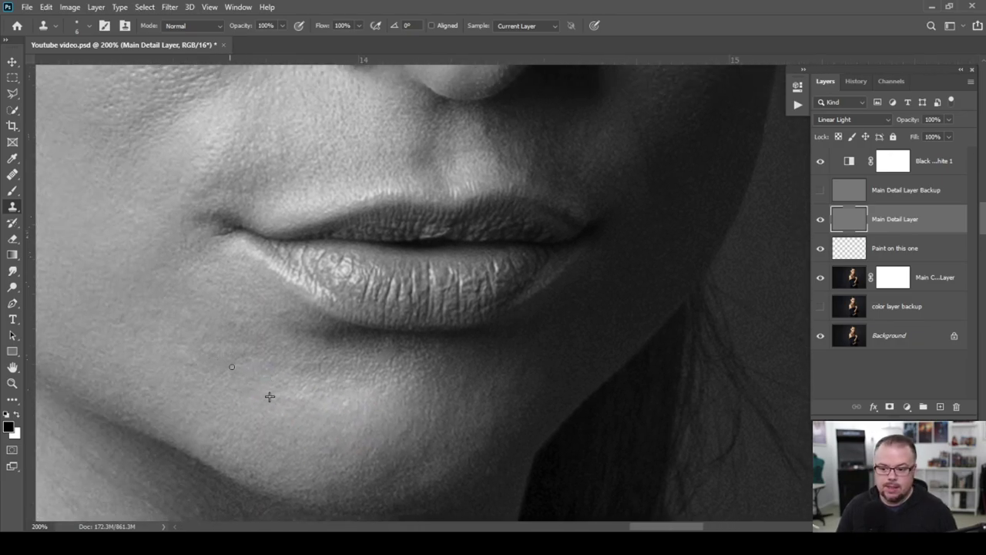
{"action": "left_click", "coordinate": [274, 352], "text": "alt"}
{"action": "left_click", "coordinate": [304, 369], "text": "alt"}
{"action": "left_click", "coordinate": [310, 363], "text": "alt"}
{"action": "mouse_move", "coordinate": [131, 320]}
{"action": "left_mouse_down"}
{"action": "mouse_move", "coordinate": [324, 350]}
{"action": "mouse_move", "coordinate": [161, 378]}
{"action": "mouse_move", "coordinate": [288, 309]}
{"action": "left_mouse_up"}
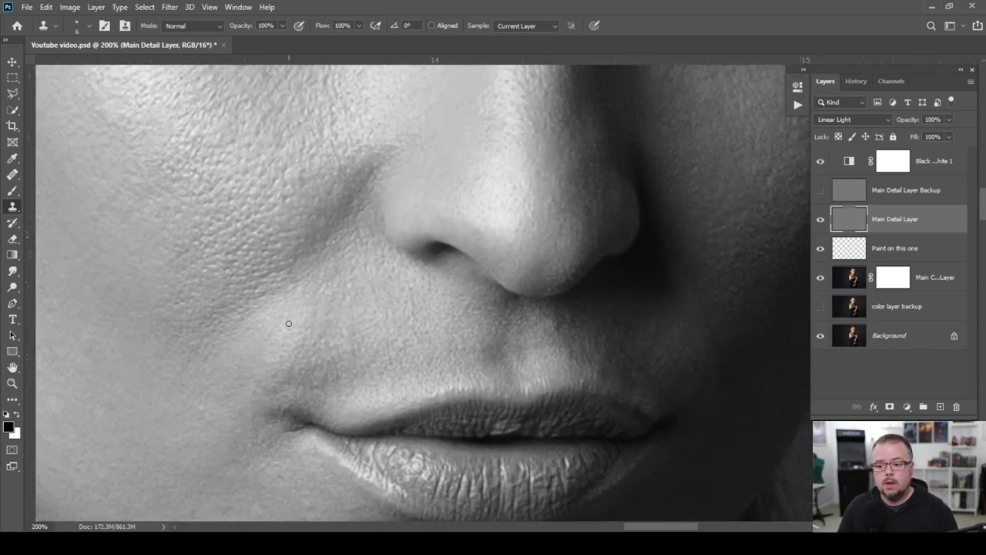
- Sample clean cheek skin and clone over five blemishes on the cheek beside the nose
{"action": "left_click", "coordinate": [250, 366], "text": "alt"}
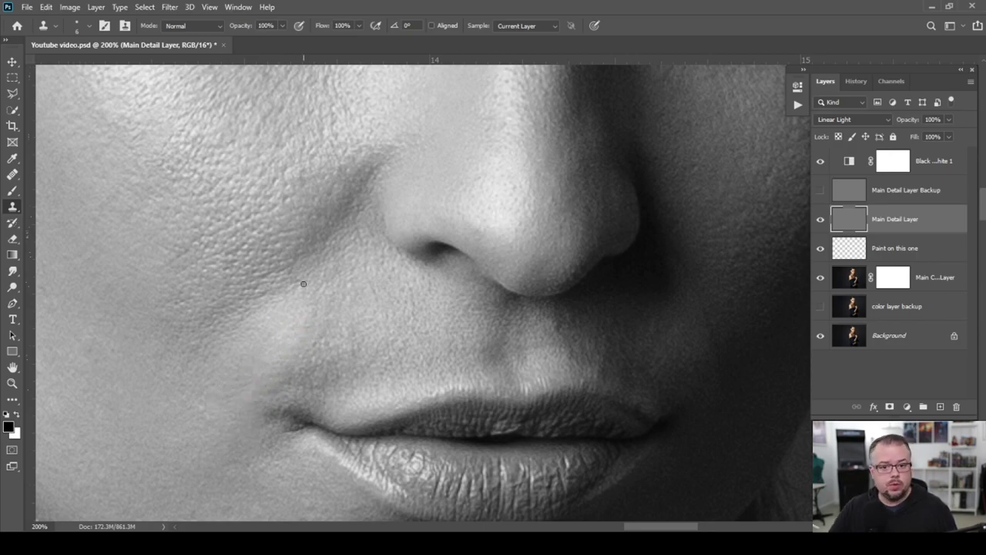
{"action": "left_click", "coordinate": [152, 275]}
{"action": "left_click", "coordinate": [210, 257]}
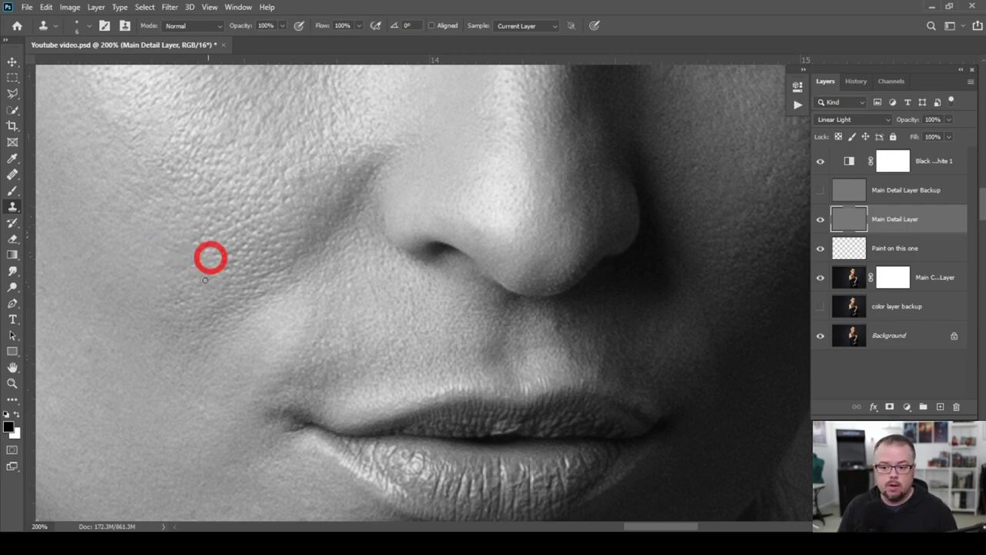
{"action": "left_click", "coordinate": [106, 355]}
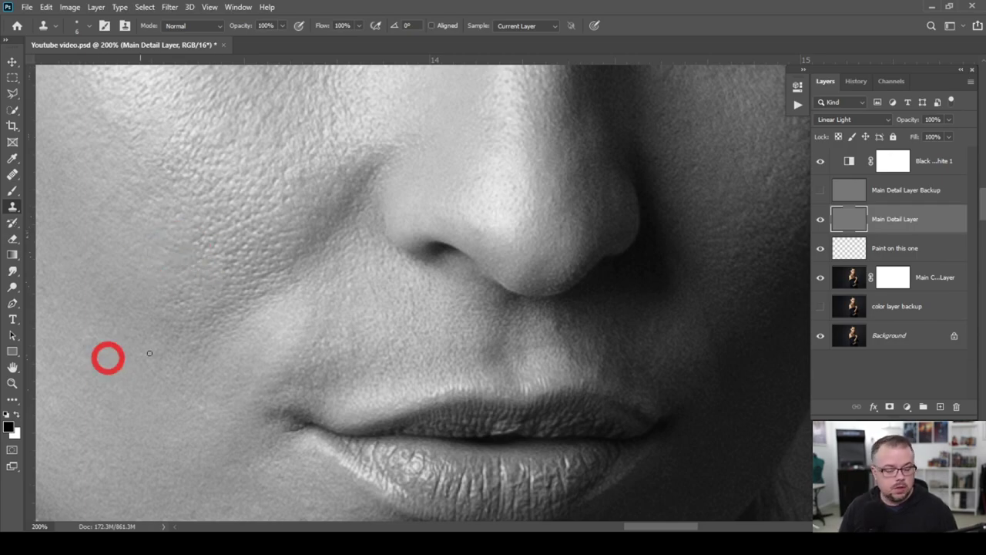
{"action": "scroll", "coordinate": [149, 353], "scroll_direction": "up", "scroll_amount": 3}
{"action": "left_click", "coordinate": [285, 429]}
{"action": "left_click", "coordinate": [234, 349]}
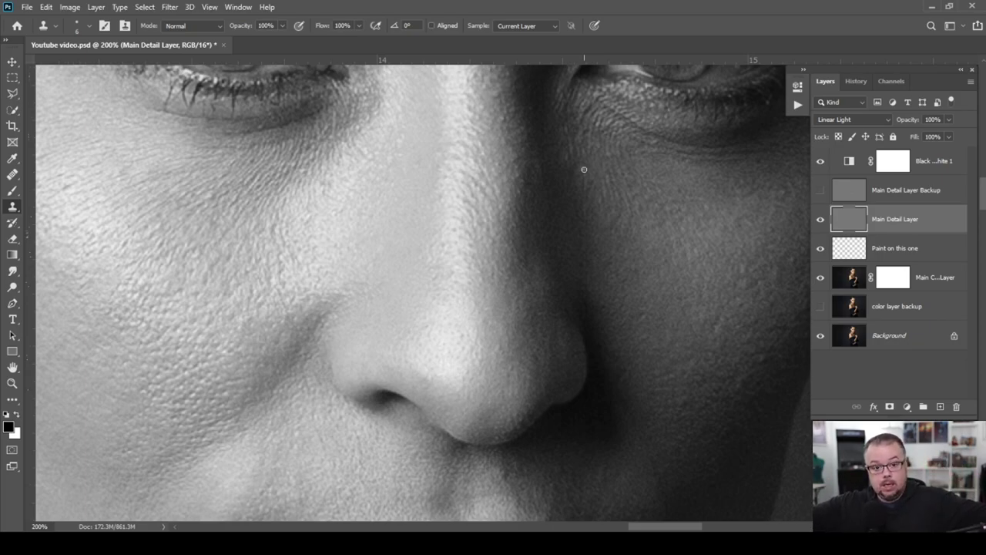
- Sample clean skin and paint clone texture over the shadowed cheek under the right eye, then zoom out to 50%
{"action": "left_click", "coordinate": [536, 208], "text": "alt"}
{"action": "left_click_drag", "start_coordinate": [519, 215], "coordinate": [349, 338]}
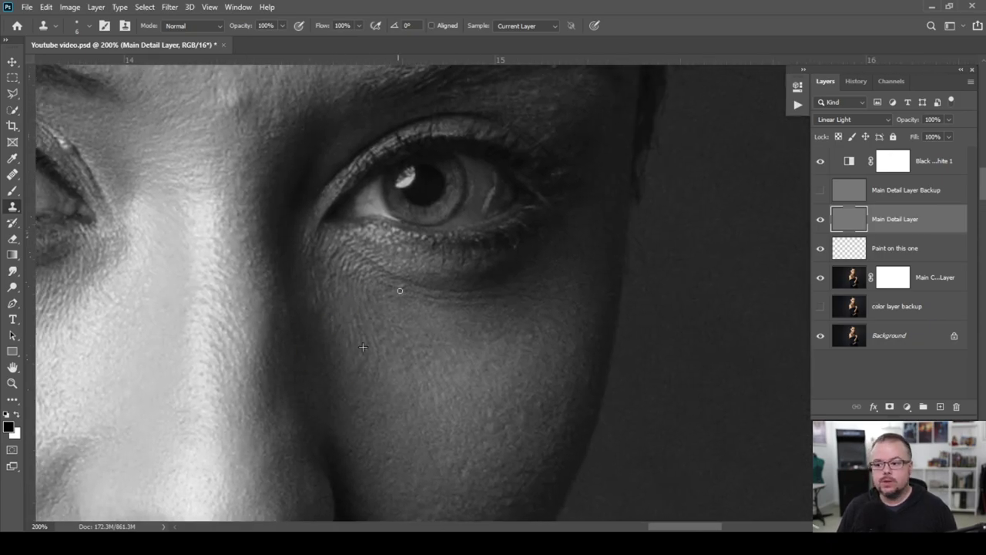
{"action": "left_click_drag", "start_coordinate": [487, 303], "coordinate": [285, 322]}
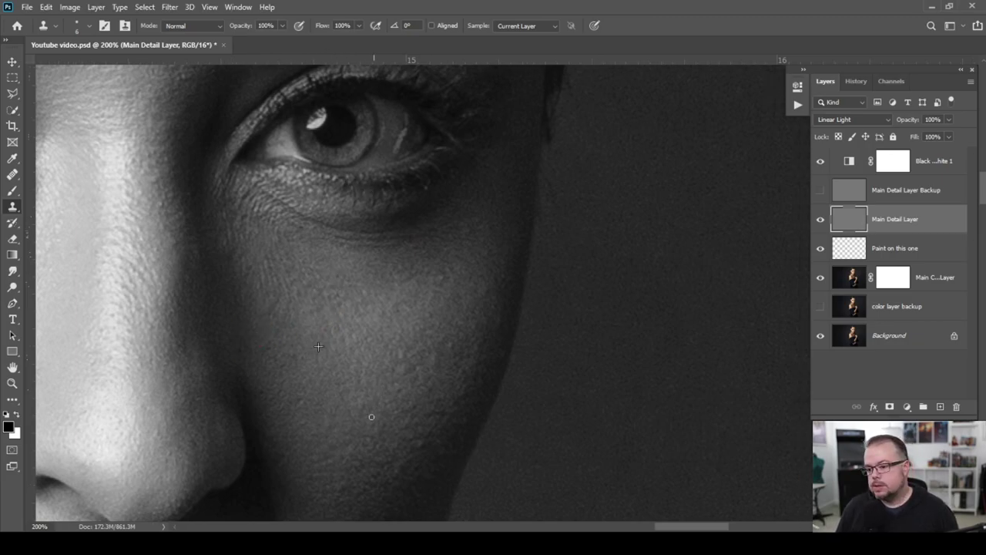
{"action": "left_click", "coordinate": [370, 385], "text": "alt"}
{"action": "left_click_drag", "start_coordinate": [322, 396], "coordinate": [303, 399]}
{"action": "scroll", "coordinate": [304, 399], "scroll_direction": "up", "scroll_amount": 10}
{"action": "scroll", "coordinate": [368, 440], "scroll_direction": "left", "scroll_amount": 5}
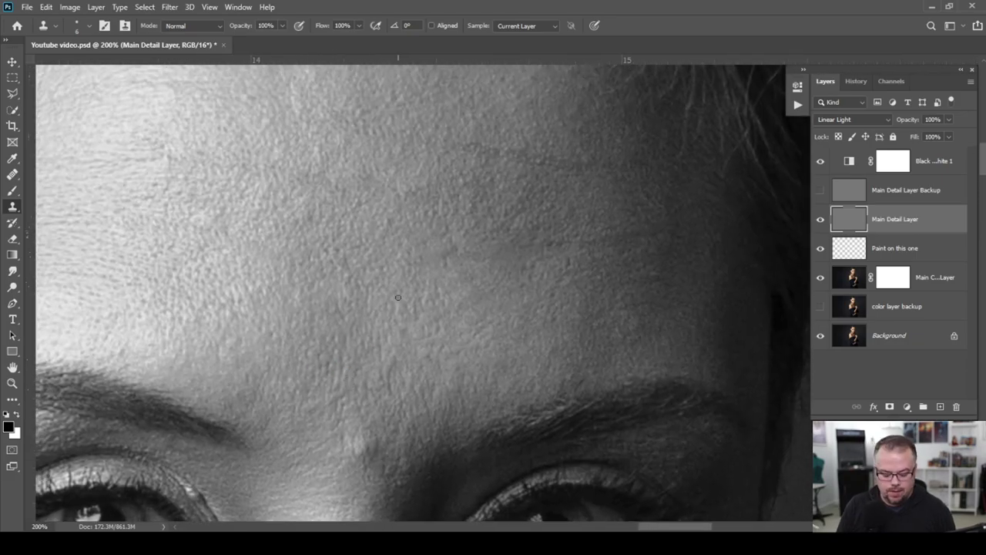
{"action": "scroll", "coordinate": [398, 297], "scroll_direction": "down", "scroll_amount": 3}
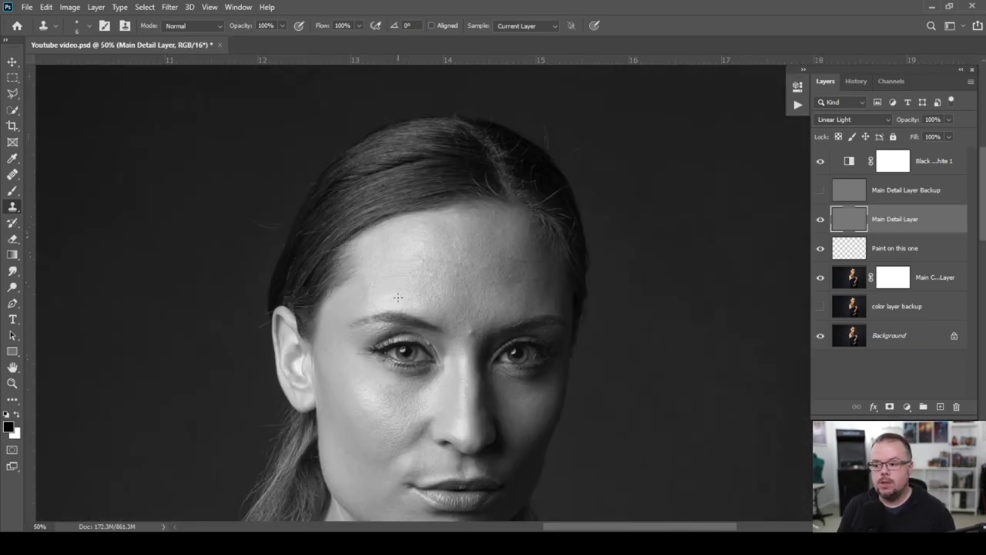
{"action": "scroll", "coordinate": [468, 213], "scroll_direction": "down", "scroll_amount": 3}
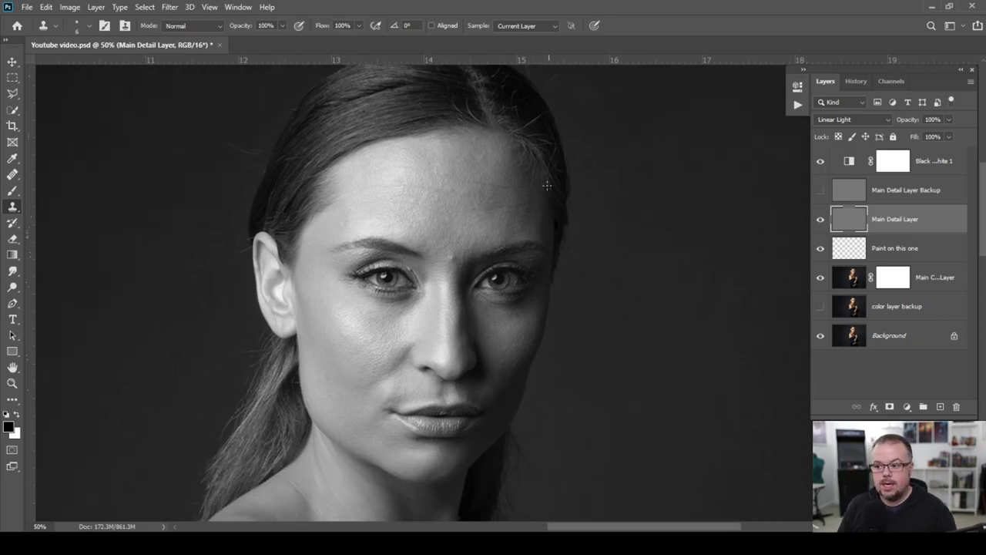